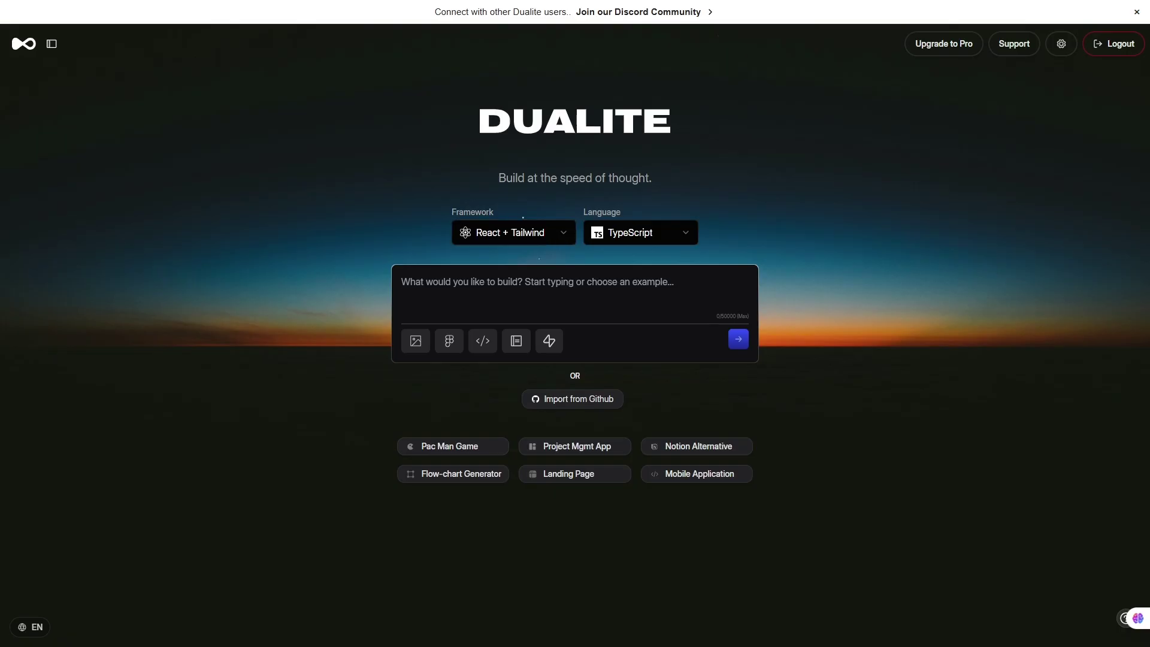
text(f)
key(BackSpace)
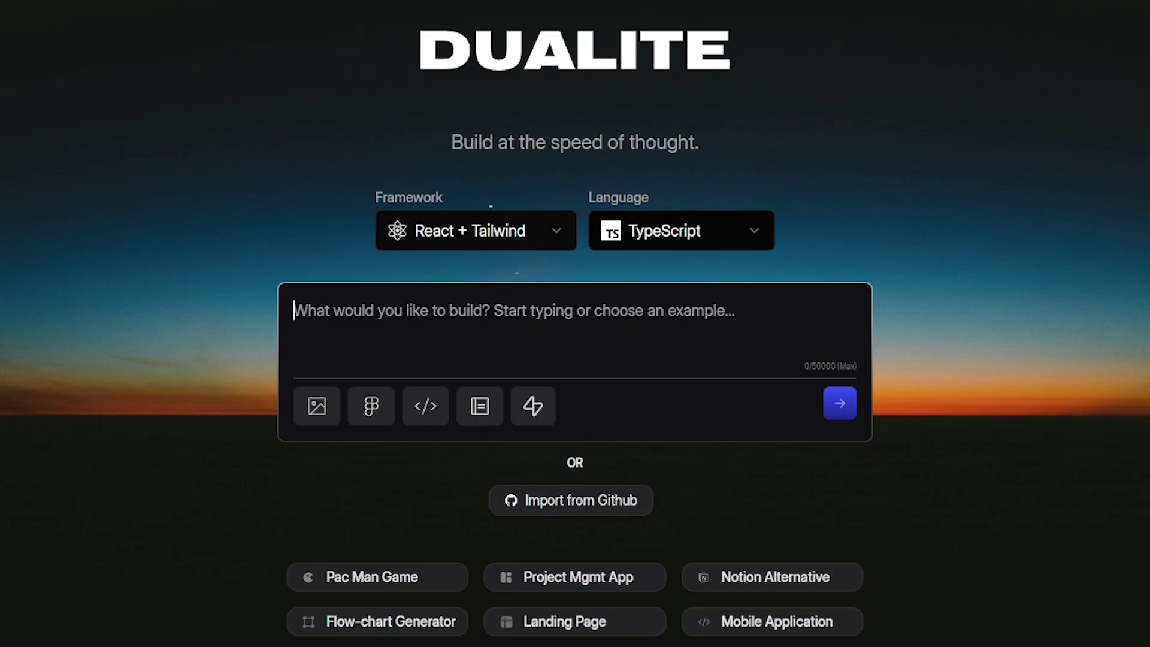
click(475, 230)
scroll(472, 373, down, 2)
scroll(472, 373, up, 2)
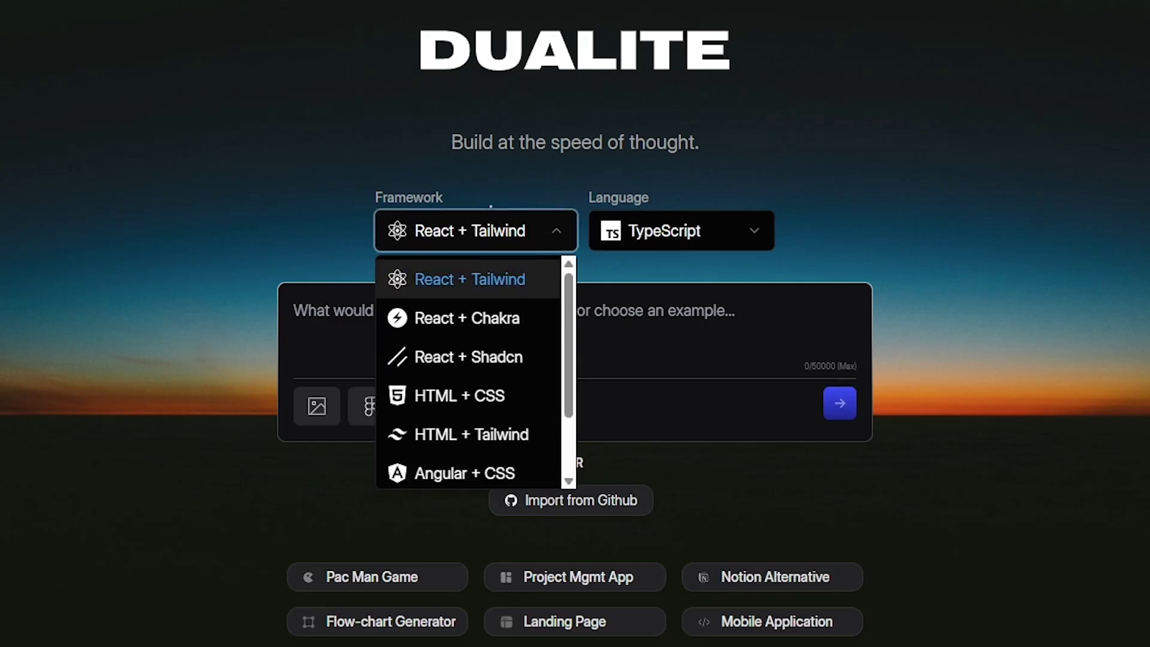
scroll(471, 373, down, 2)
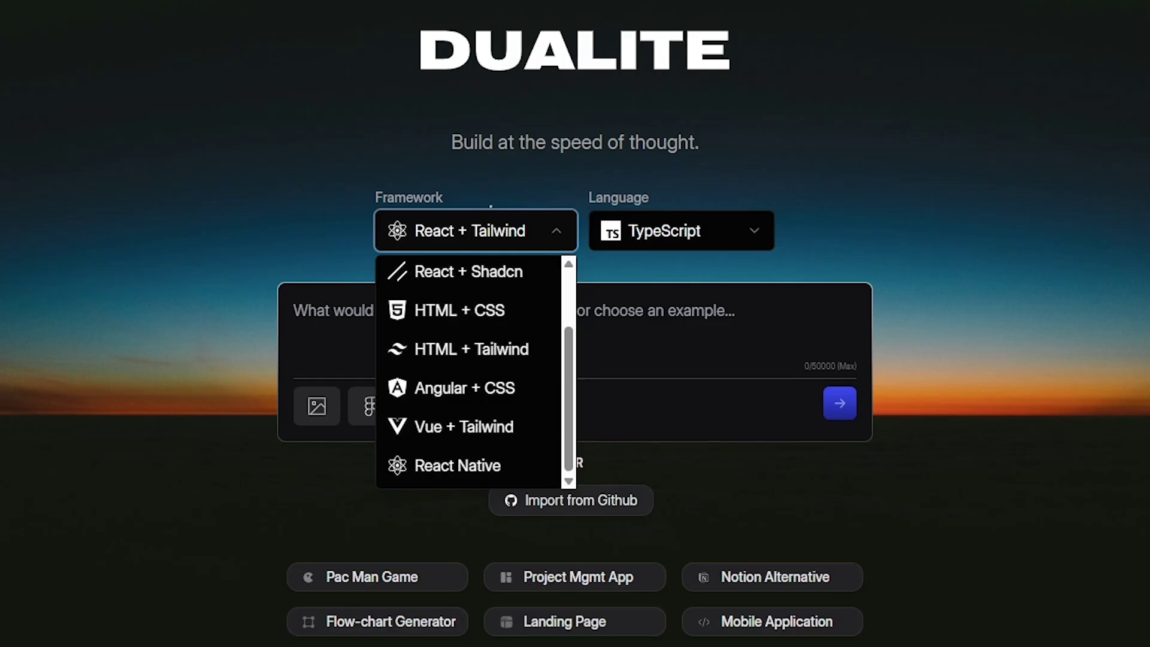
key(Escape)
key(Tab)
key(Return)
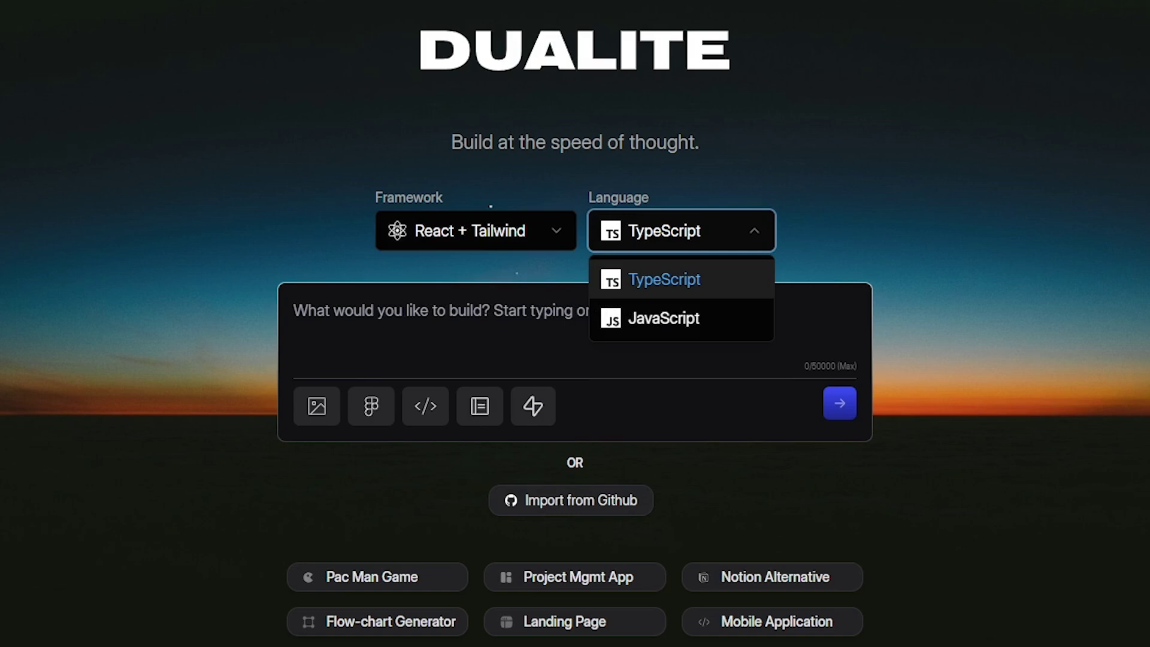
key(Return)
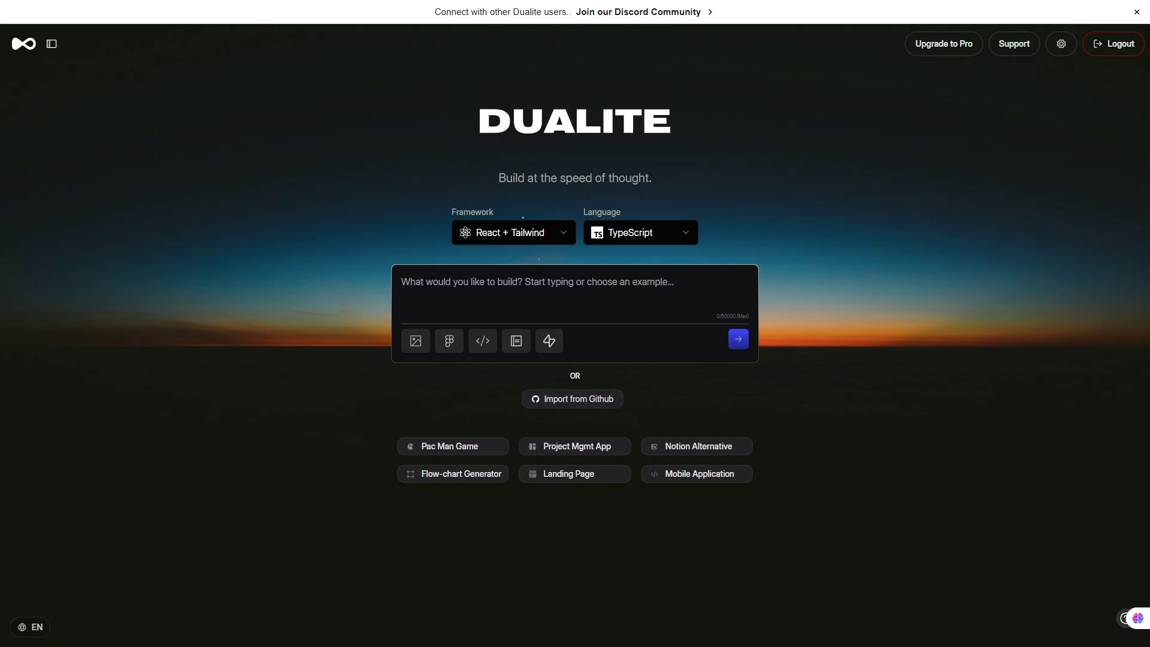
text(build a lna)
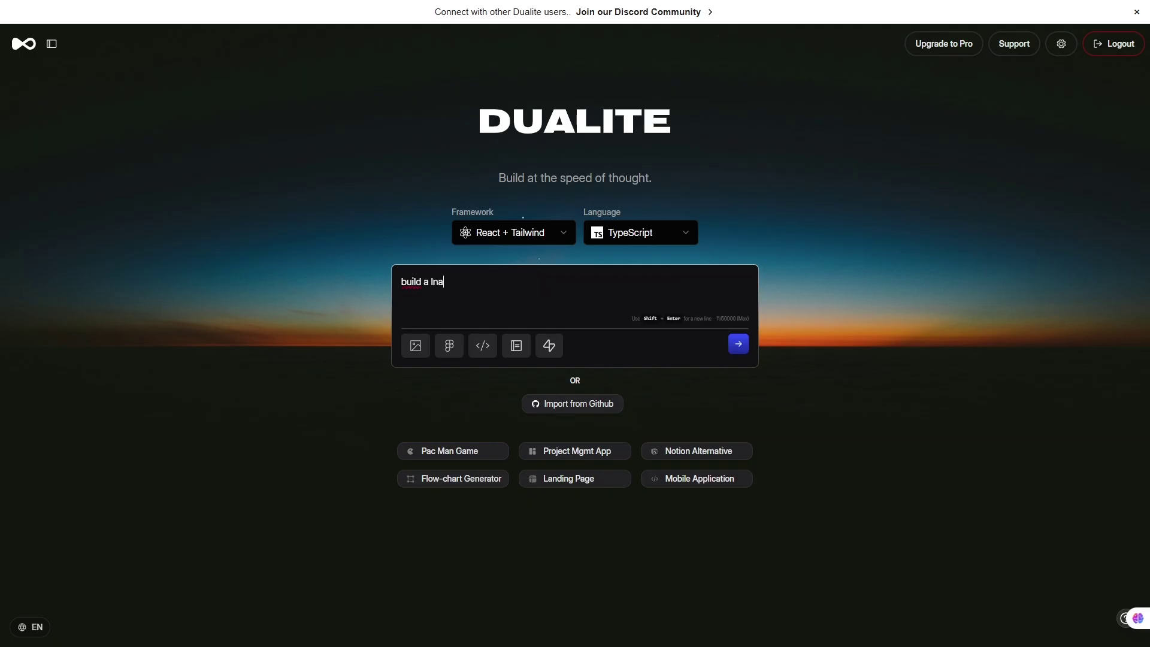
Step: Fix a typo and submit the prompt 'build a landing page with form contact'
key(BackSpace)
key(BackSpace)
text(anding page wit)
text(h form contact)
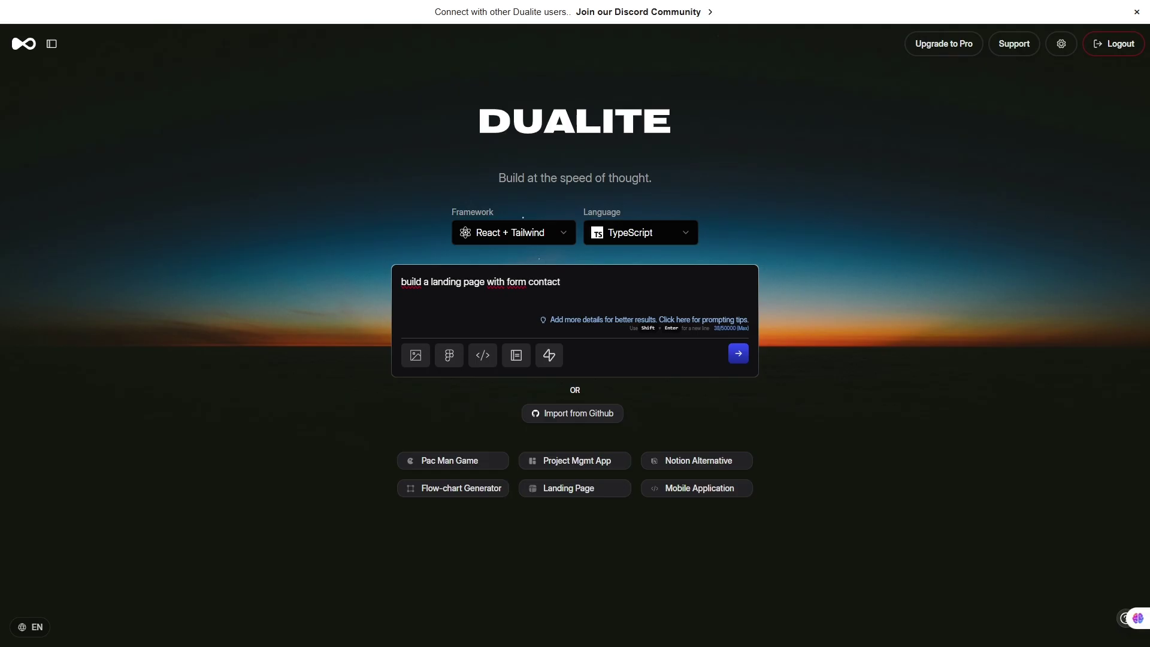
key(Return)
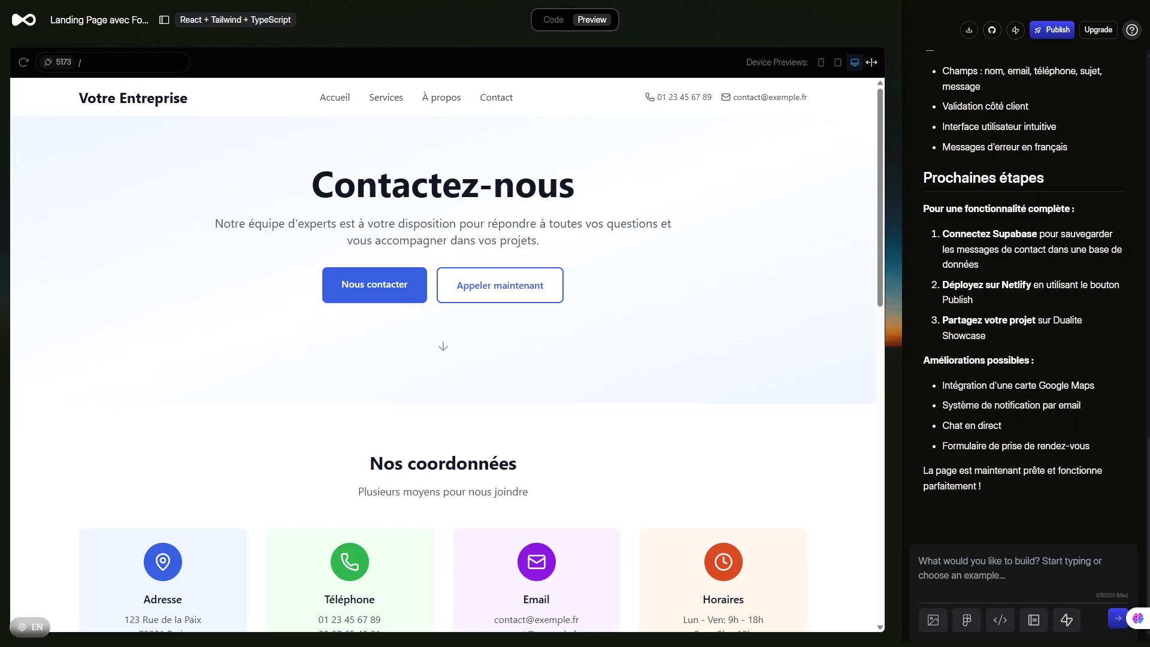
scroll(443, 359, down, 3)
scroll(442, 360, up, 1)
scroll(443, 359, up, 2)
scroll(442, 360, down, 2)
scroll(443, 359, down, 3)
scroll(443, 359, down, 2)
scroll(443, 359, down, 1)
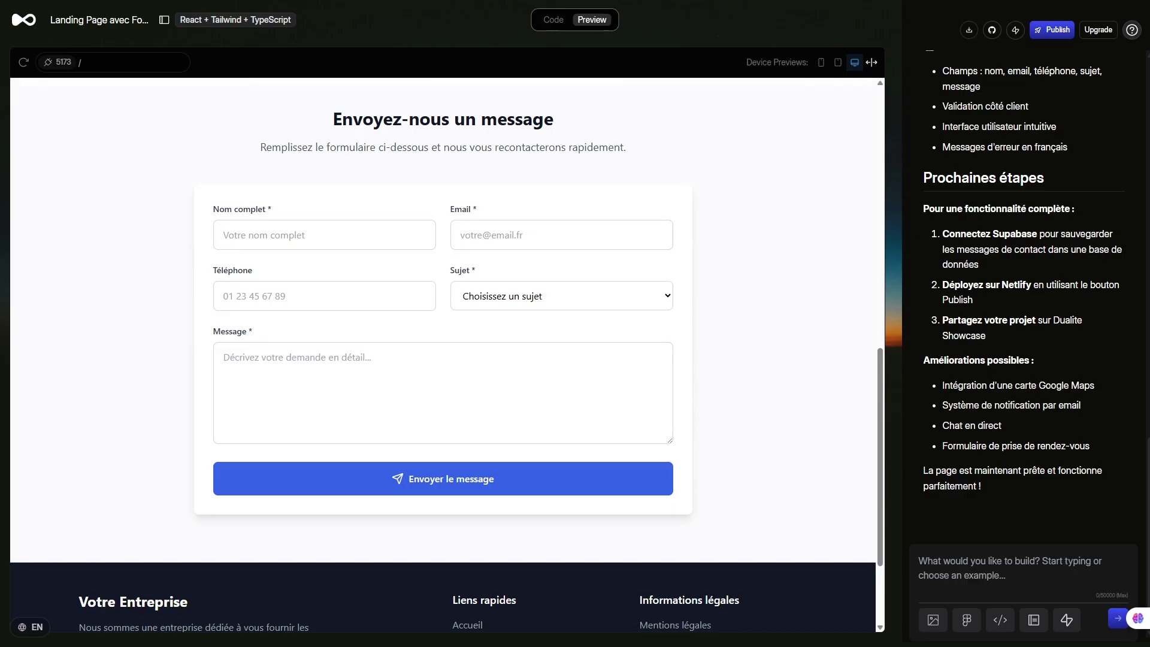
scroll(443, 359, down, 1)
Step: Test the message form and its Sujet choices, then request a 'modern and sleek' design
click(443, 333)
click(562, 236)
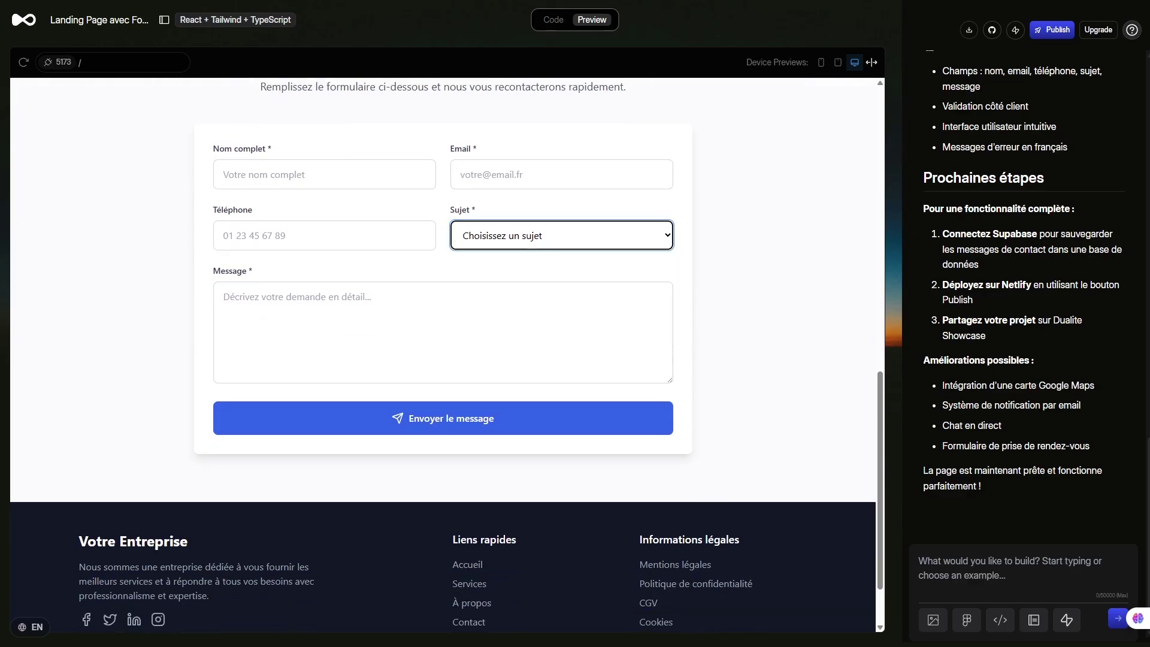
scroll(443, 359, down, 1)
text(Make the design modern and sleek)
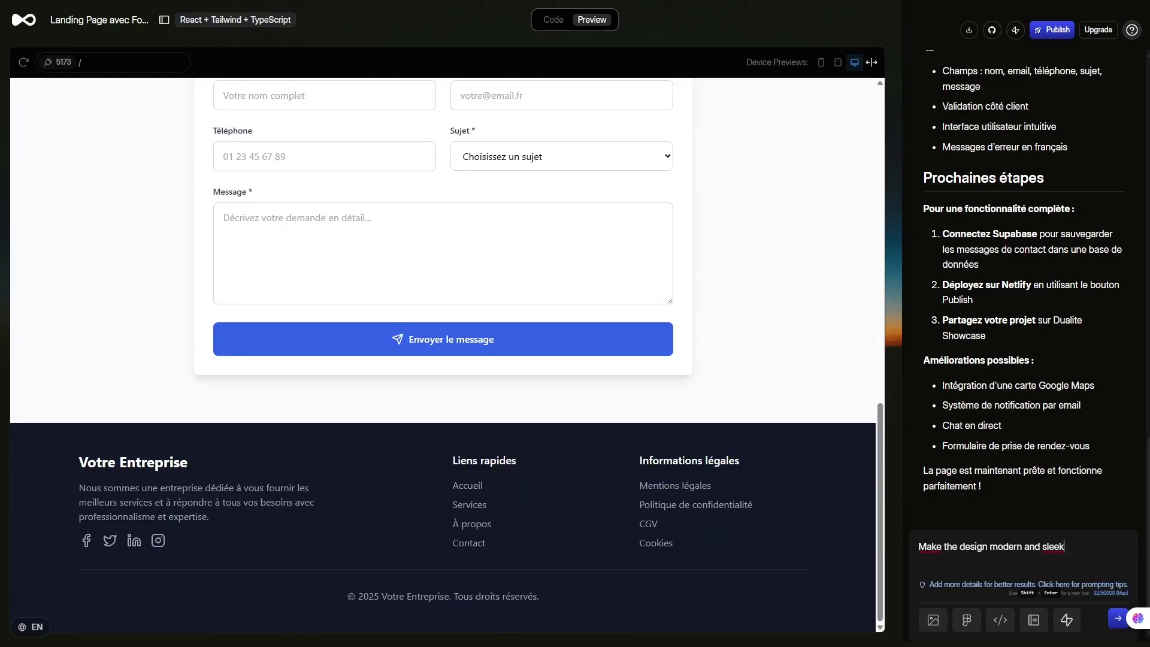
key(Return)
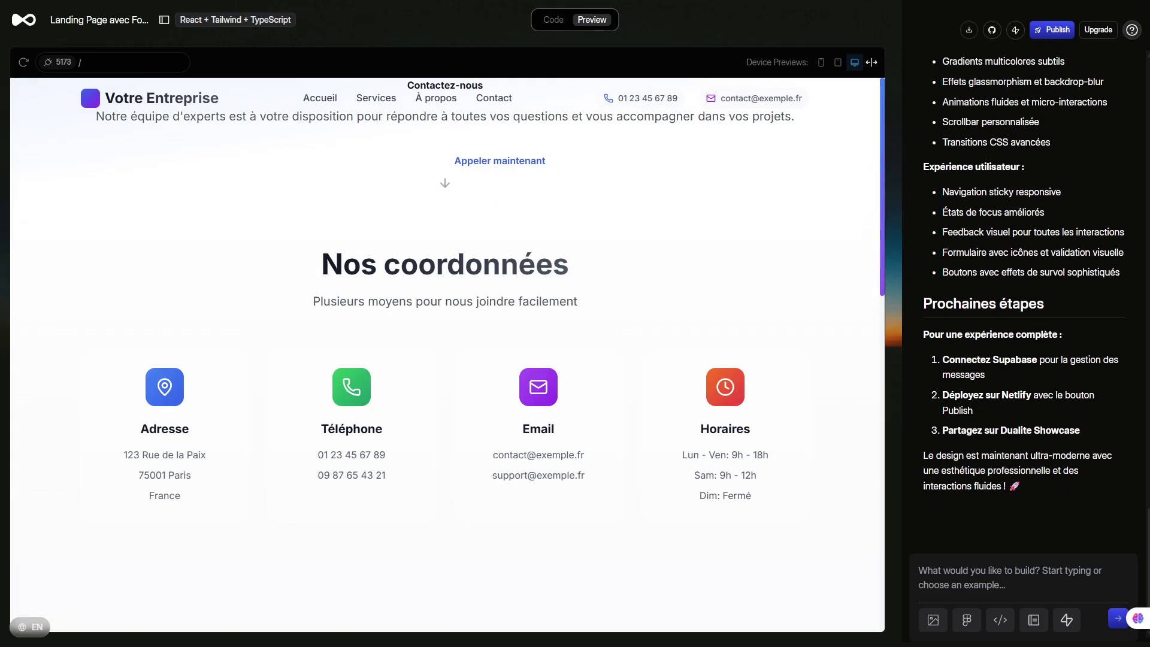
scroll(447, 355, down, 1)
scroll(447, 354, down, 1)
scroll(447, 355, down, 1)
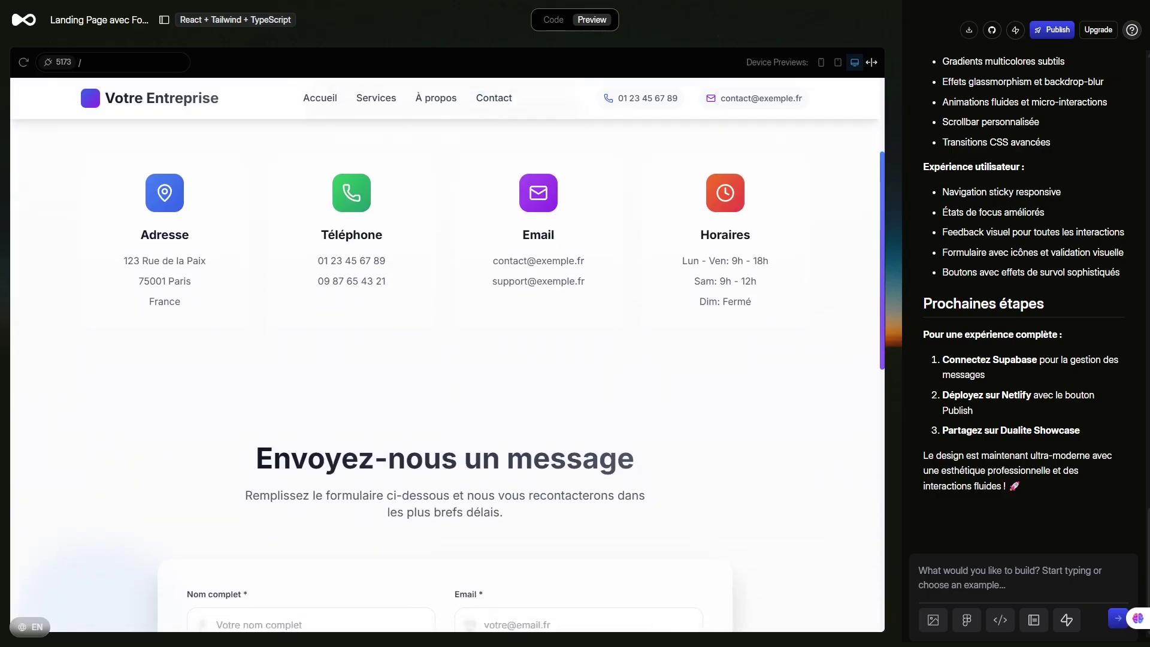
scroll(447, 355, down, 1)
scroll(448, 355, down, 2)
scroll(447, 355, down, 1)
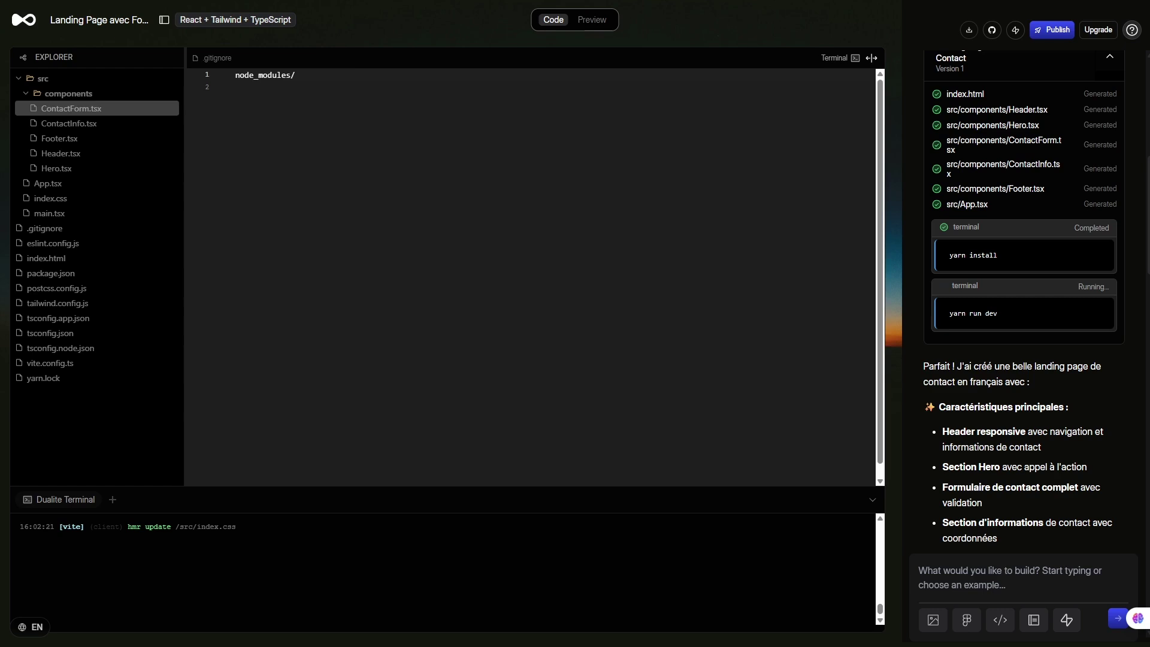
Step: Review the contact component, Header.tsx, App.tsx and main.tsx source code
click(71, 108)
click(60, 153)
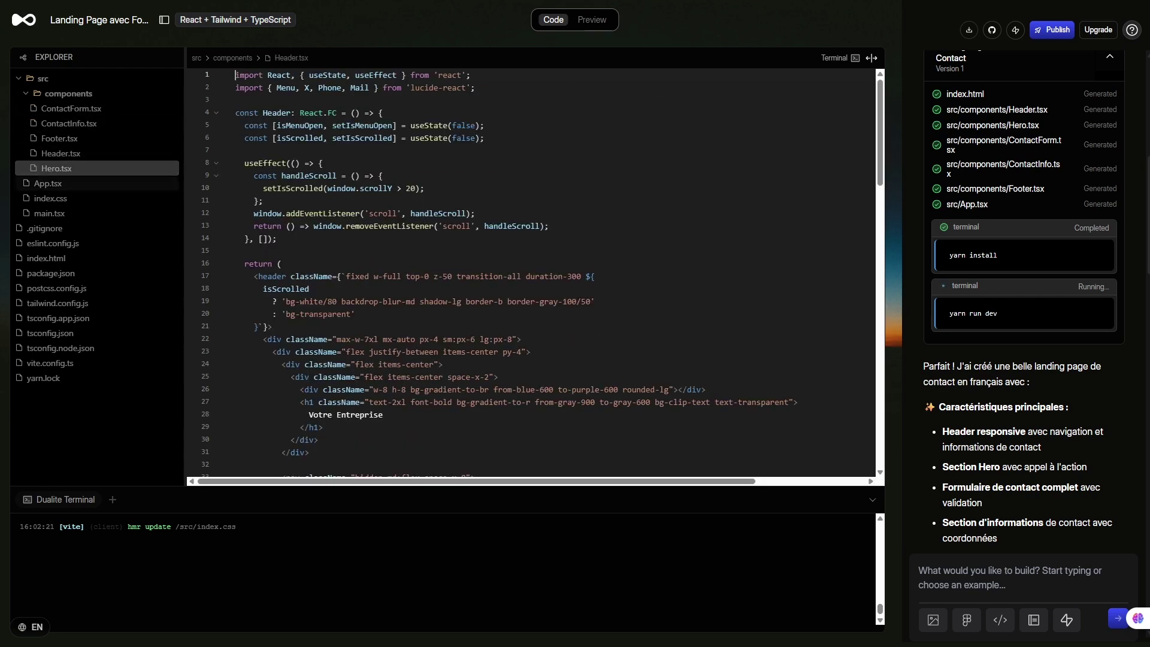
click(47, 182)
click(50, 213)
Step: Check eslint, tsconfig, yarn.lock, tailwind, package.json, .gitignore and ContactForm.tsx, then return to preview
click(53, 243)
click(49, 332)
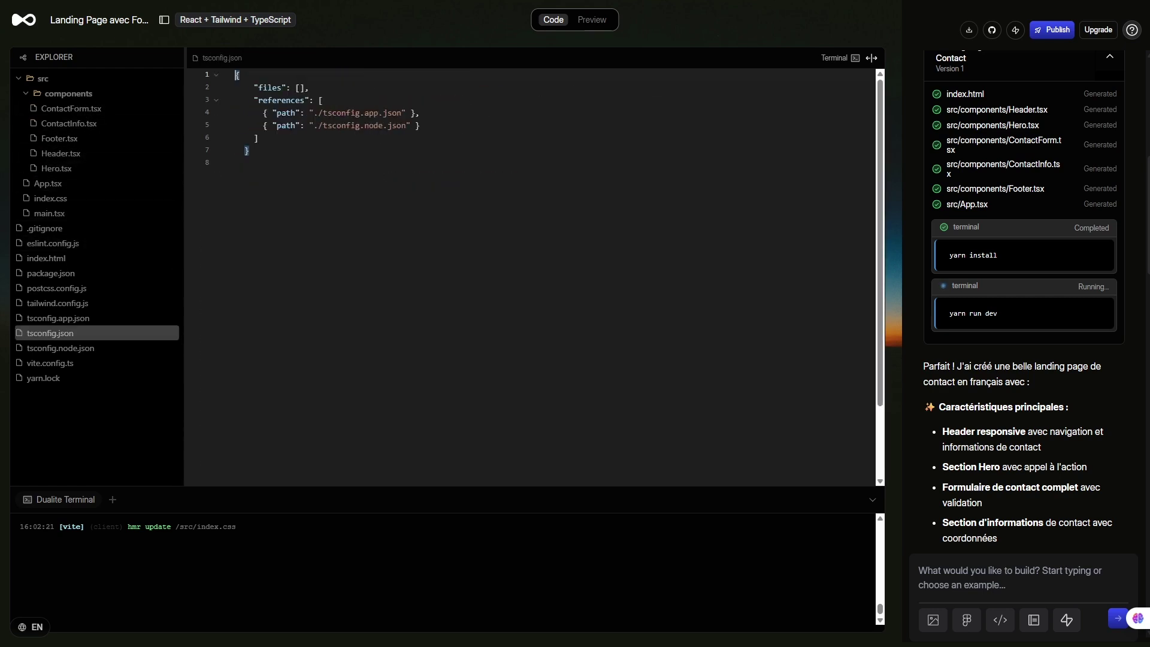
click(44, 378)
click(50, 333)
click(58, 303)
click(51, 272)
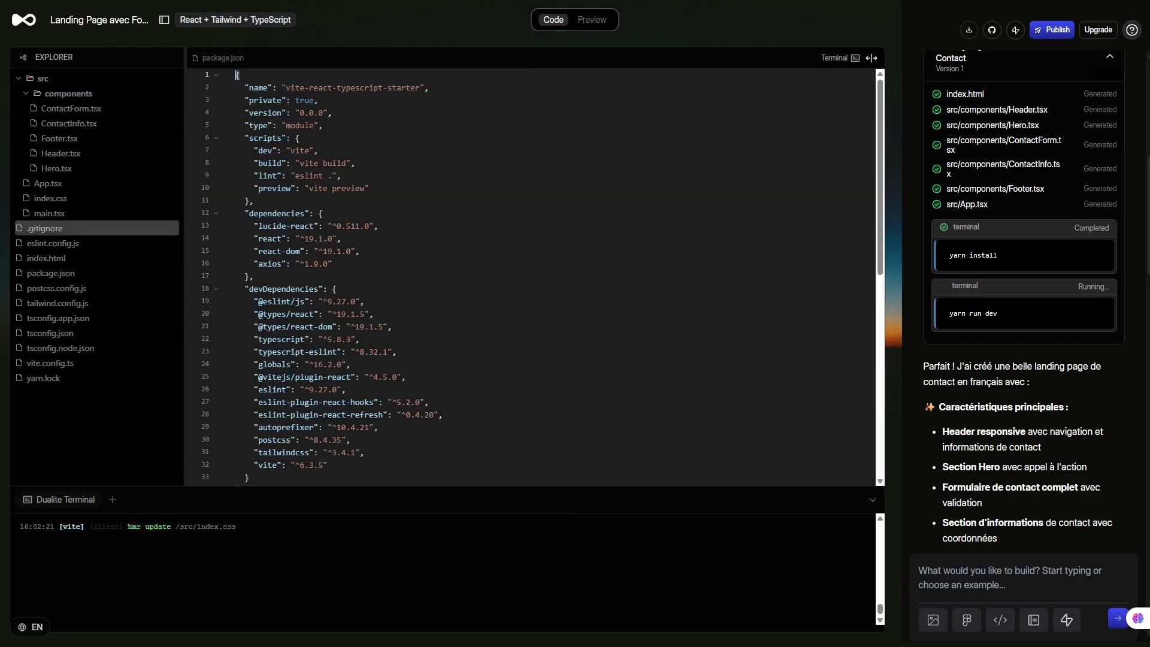
click(46, 228)
click(72, 108)
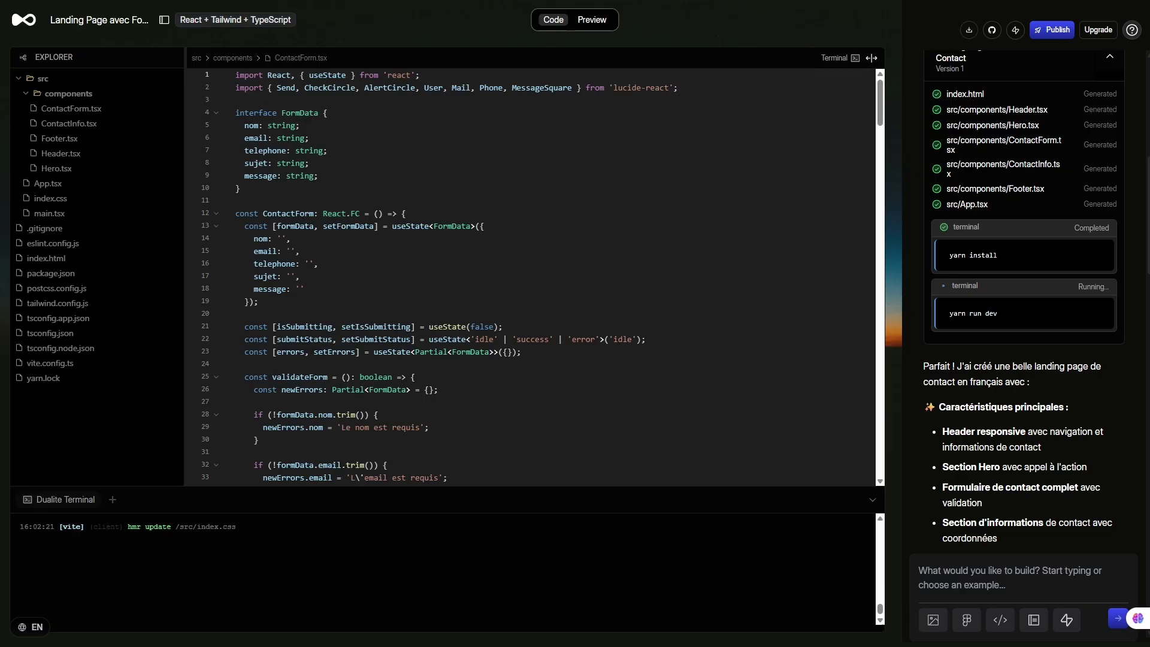
click(593, 19)
scroll(538, 422, down, 2)
scroll(537, 422, up, 2)
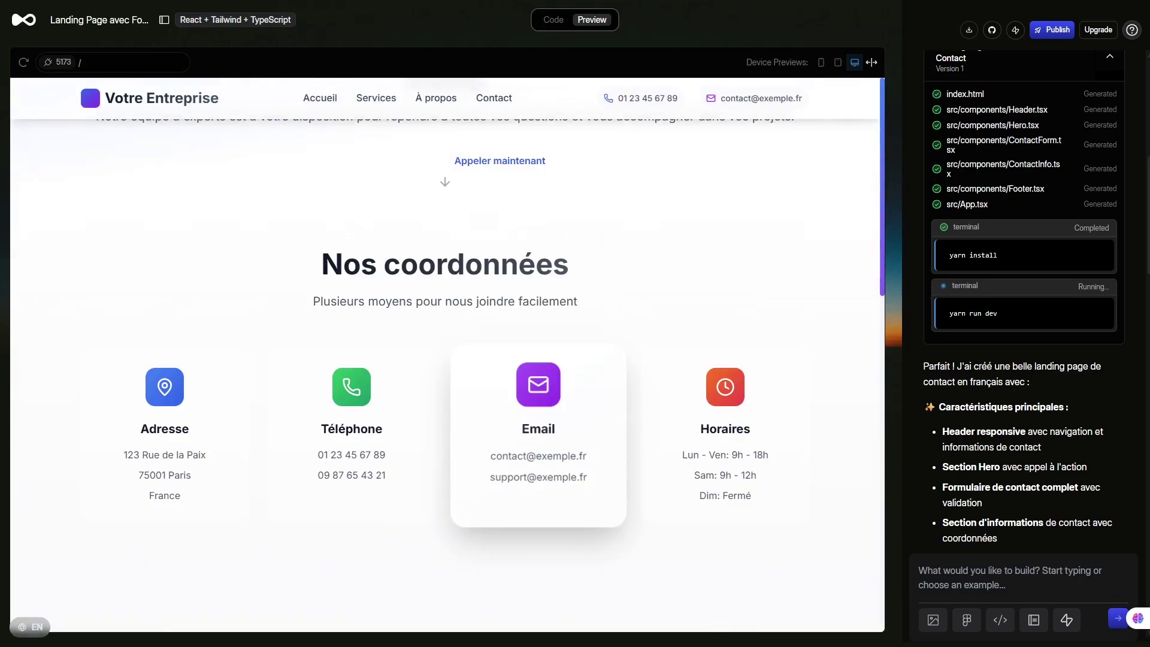
scroll(538, 422, down, 5)
scroll(538, 423, down, 3)
scroll(538, 423, down, 3)
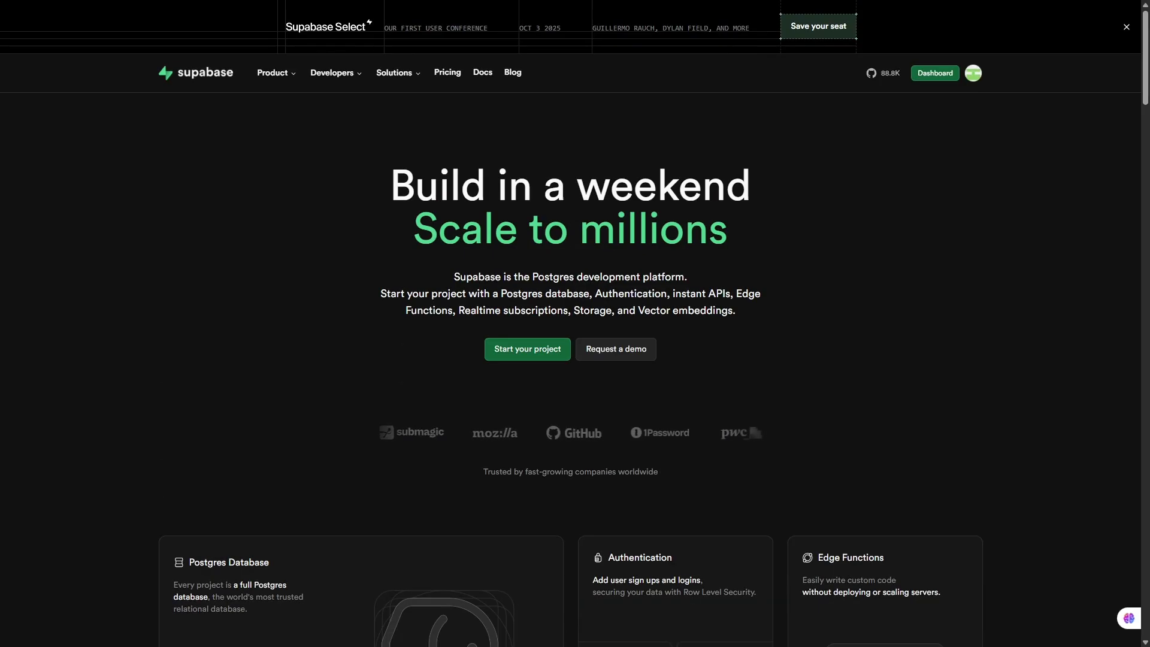
Step: Start a new Supabase project named 'data', enter a database password and submit it
click(527, 349)
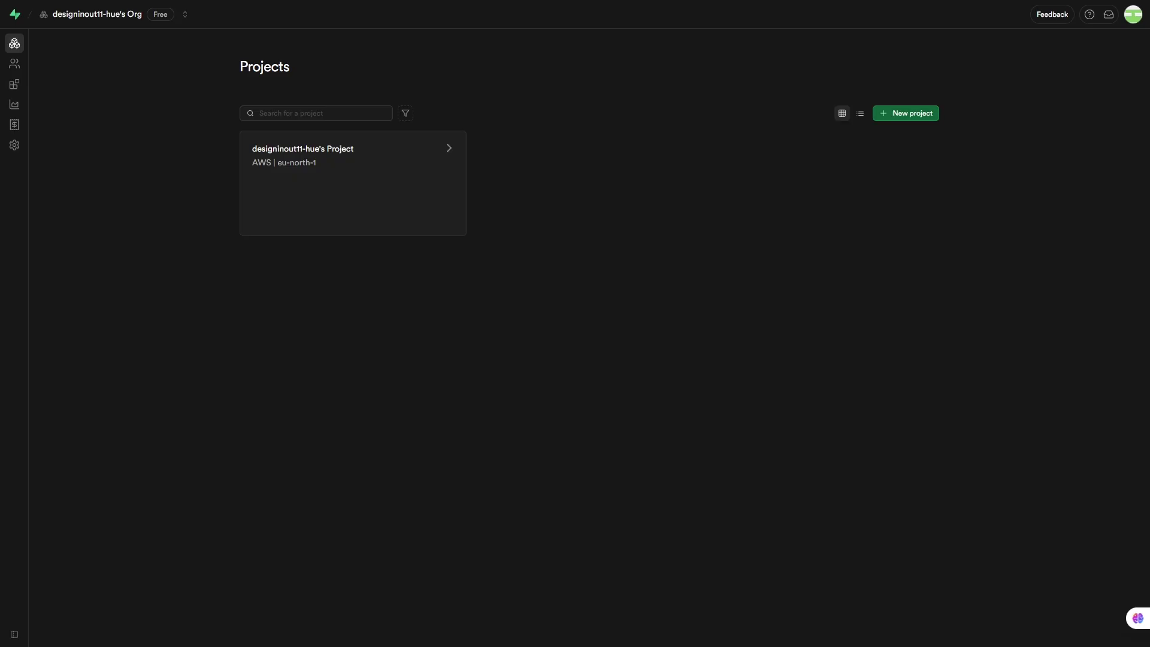
click(905, 113)
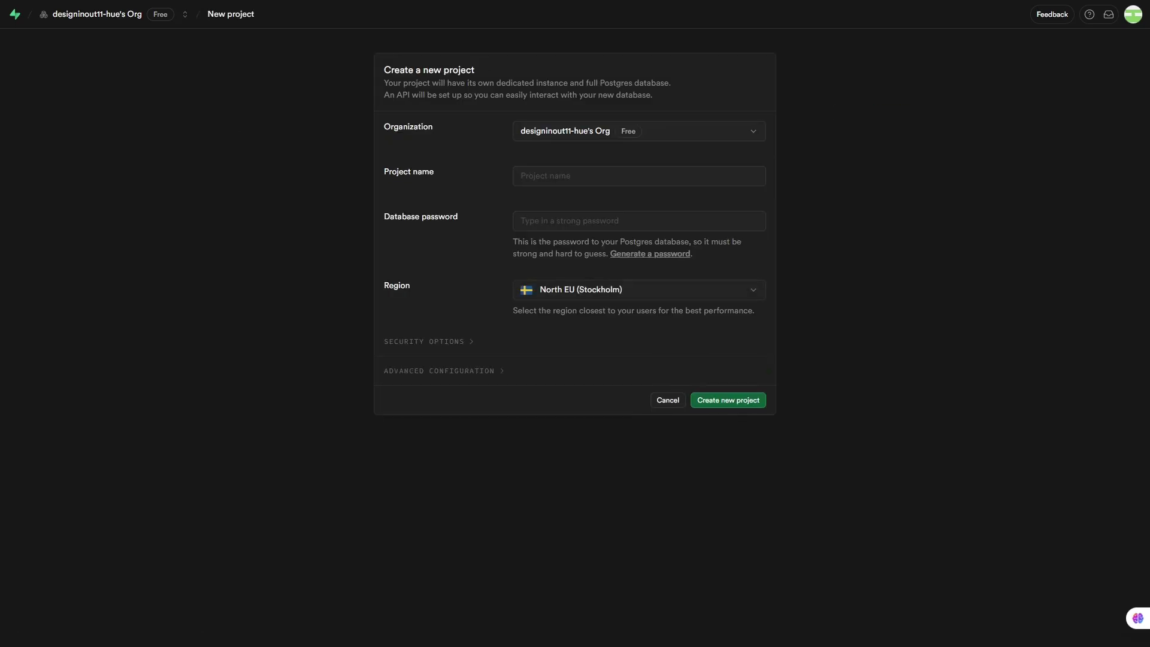
text(data)
key(Tab)
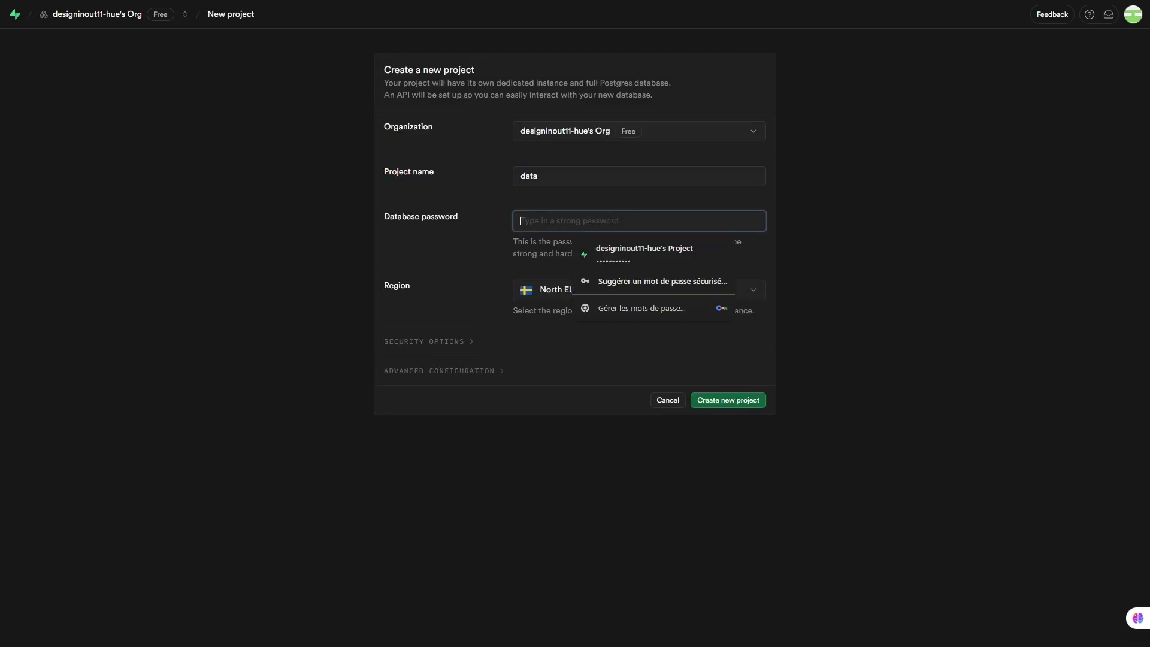
text(...........)
key(Return)
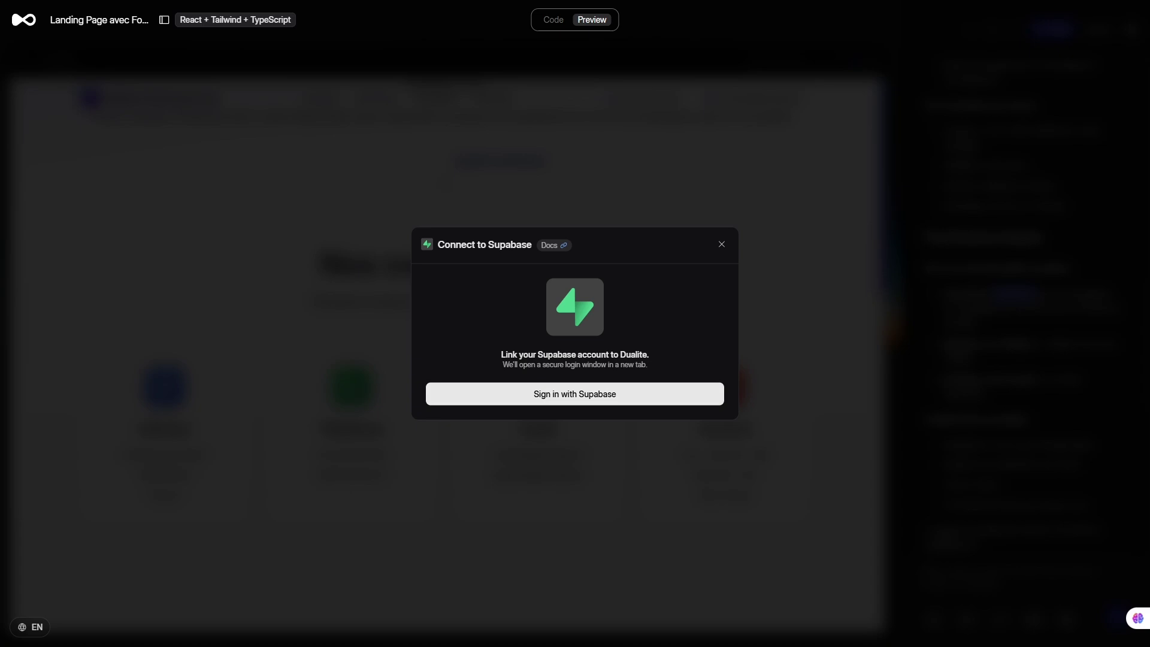
Step: Authorize Dualite for the chosen Supabase organization and select the 'data' project
click(573, 394)
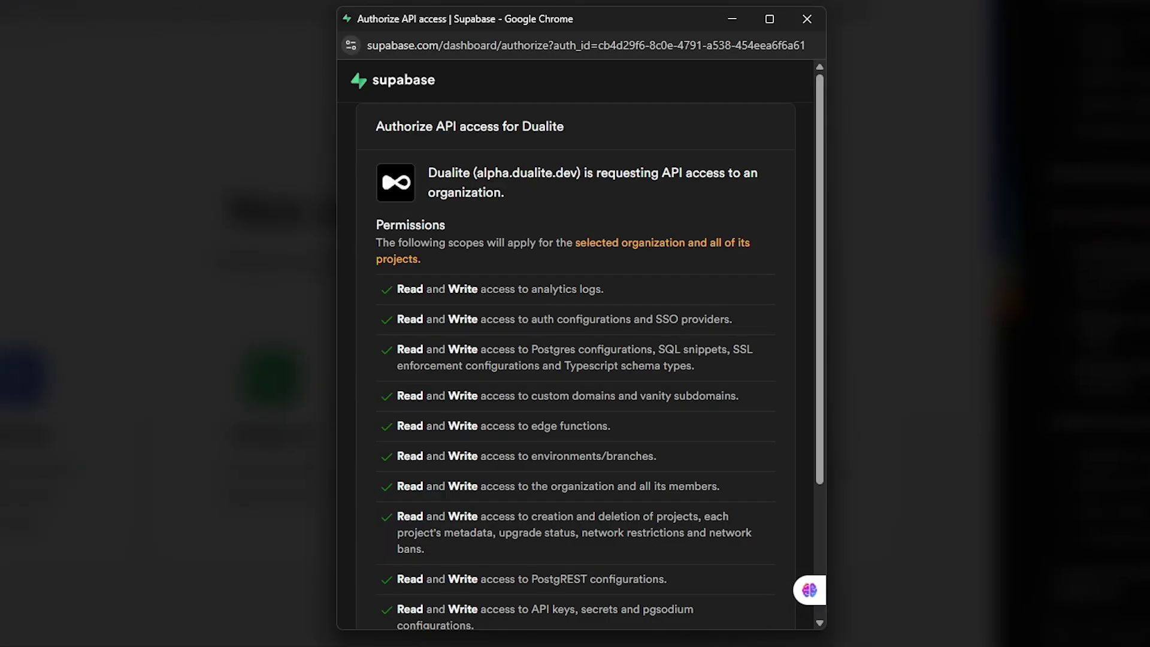
scroll(575, 359, down, 3)
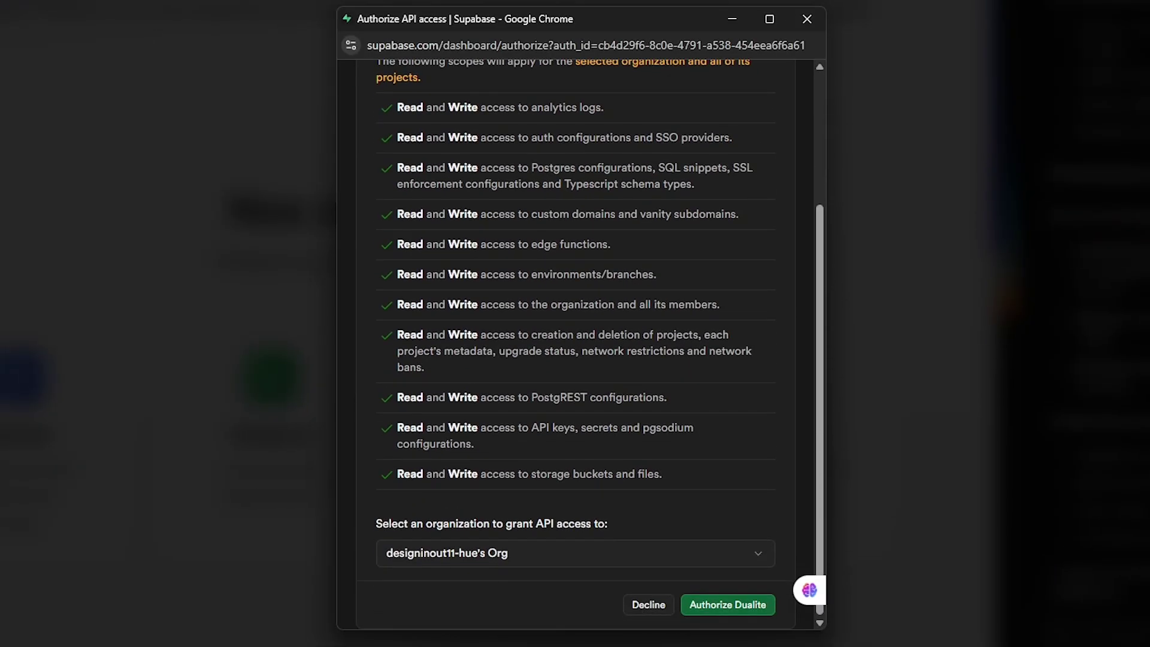
click(575, 553)
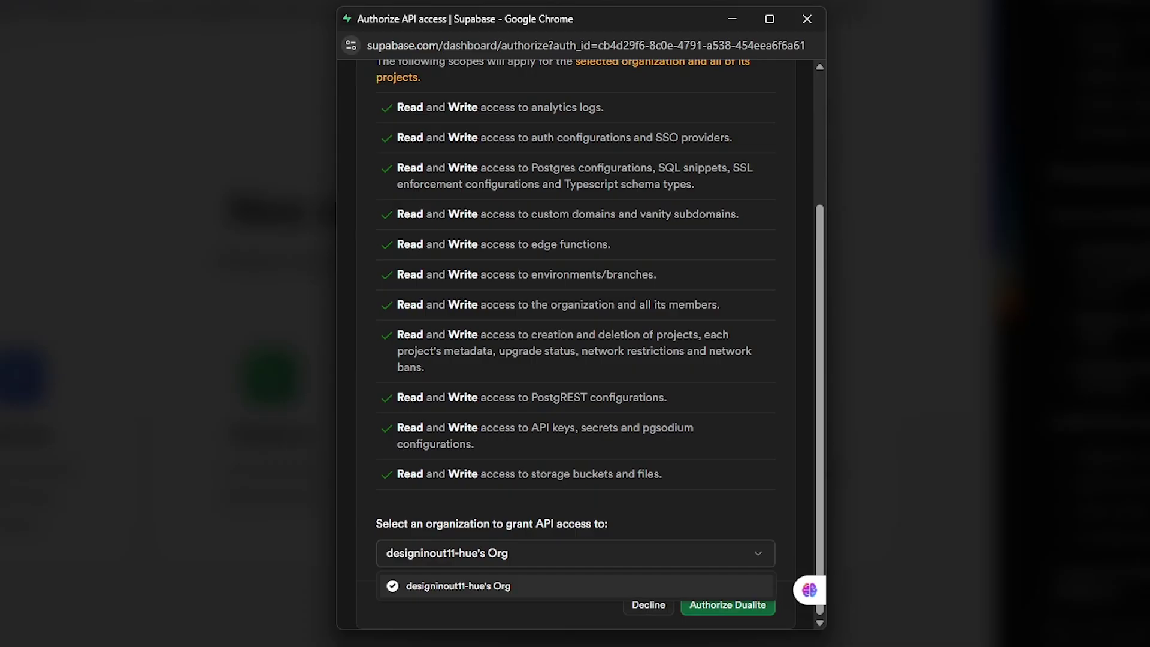
click(458, 585)
click(728, 604)
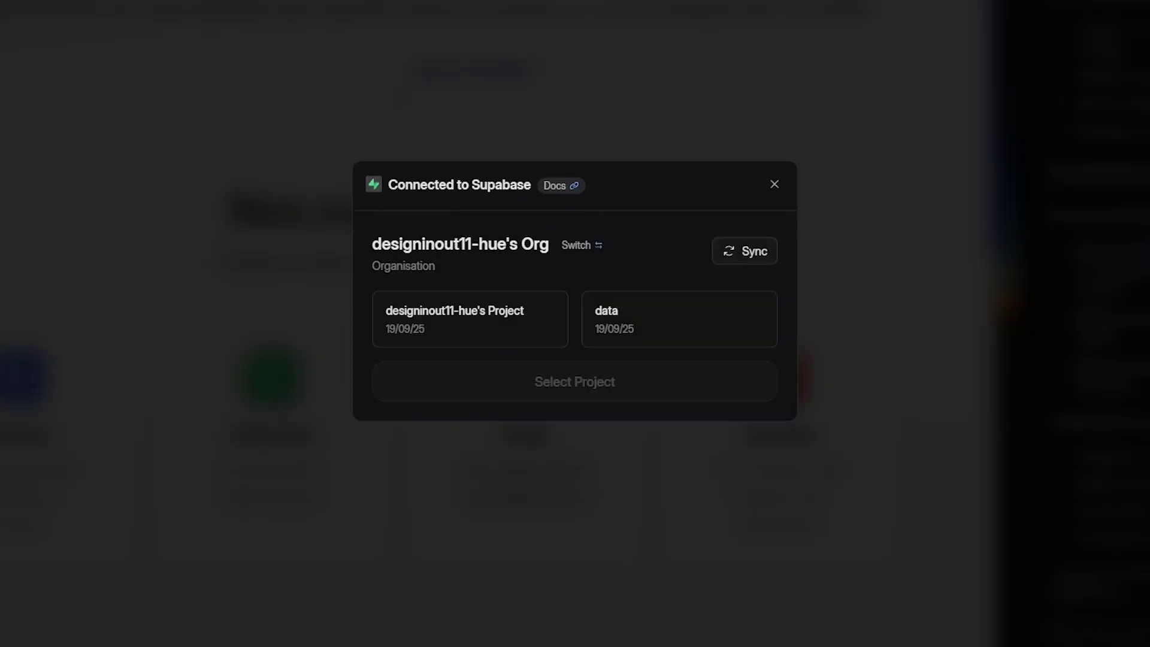
click(680, 319)
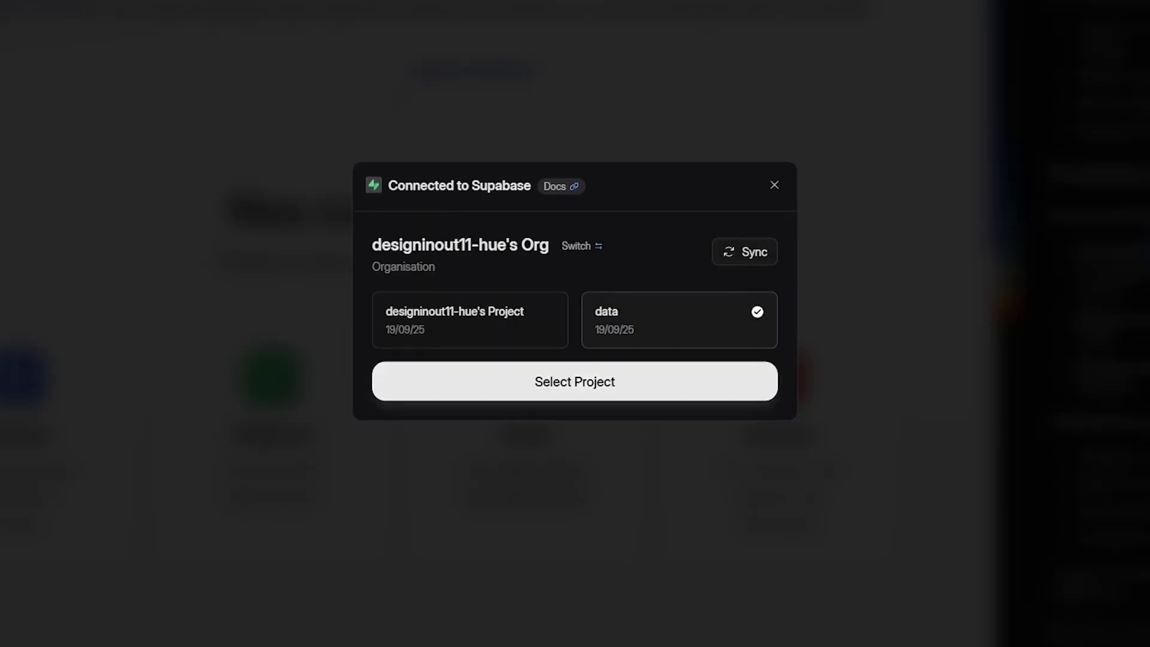
click(575, 381)
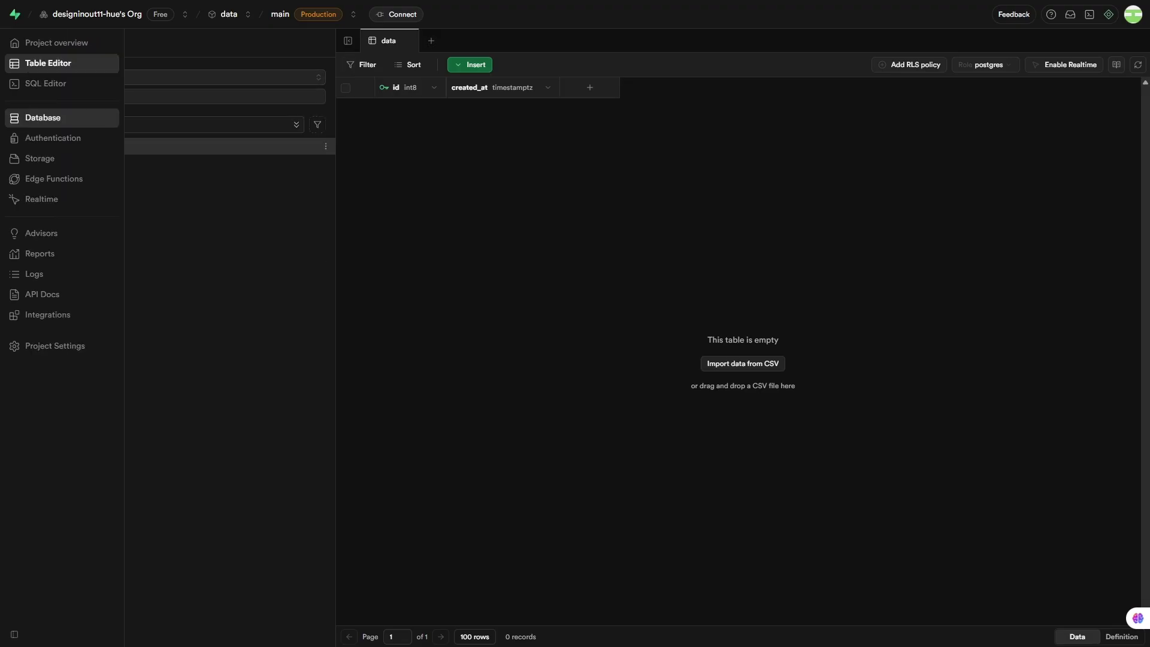
mouse_move(41, 232)
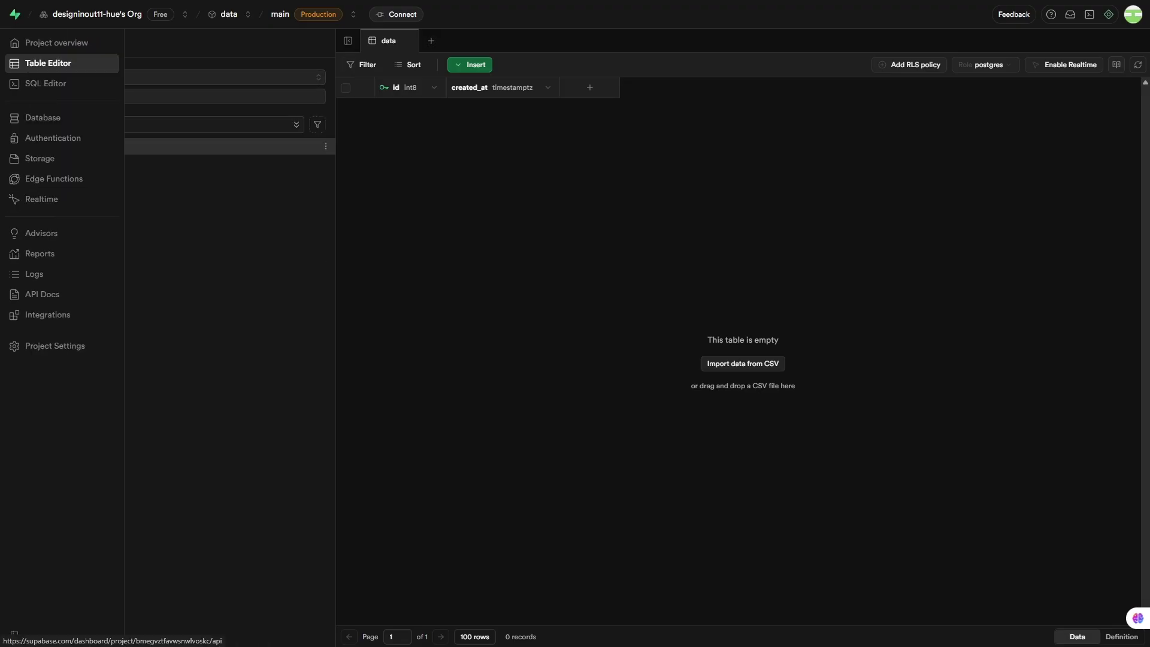
Step: Browse the database Schema Visualizer, Tables, Functions, Enumerated Types and Backups
click(41, 118)
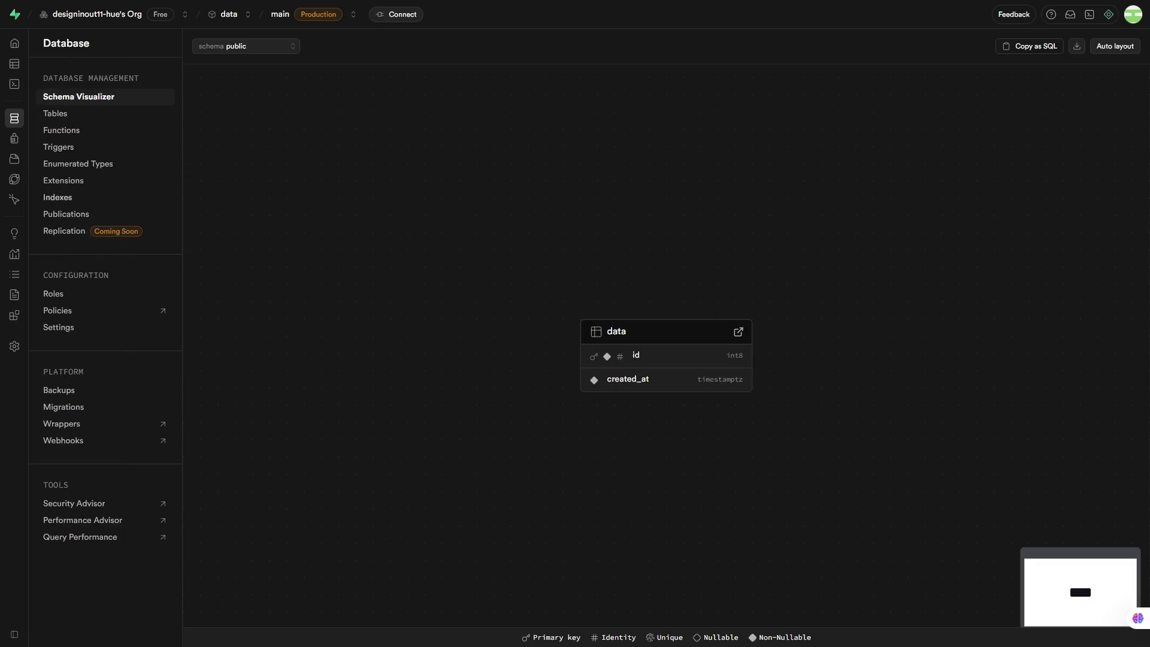
click(54, 113)
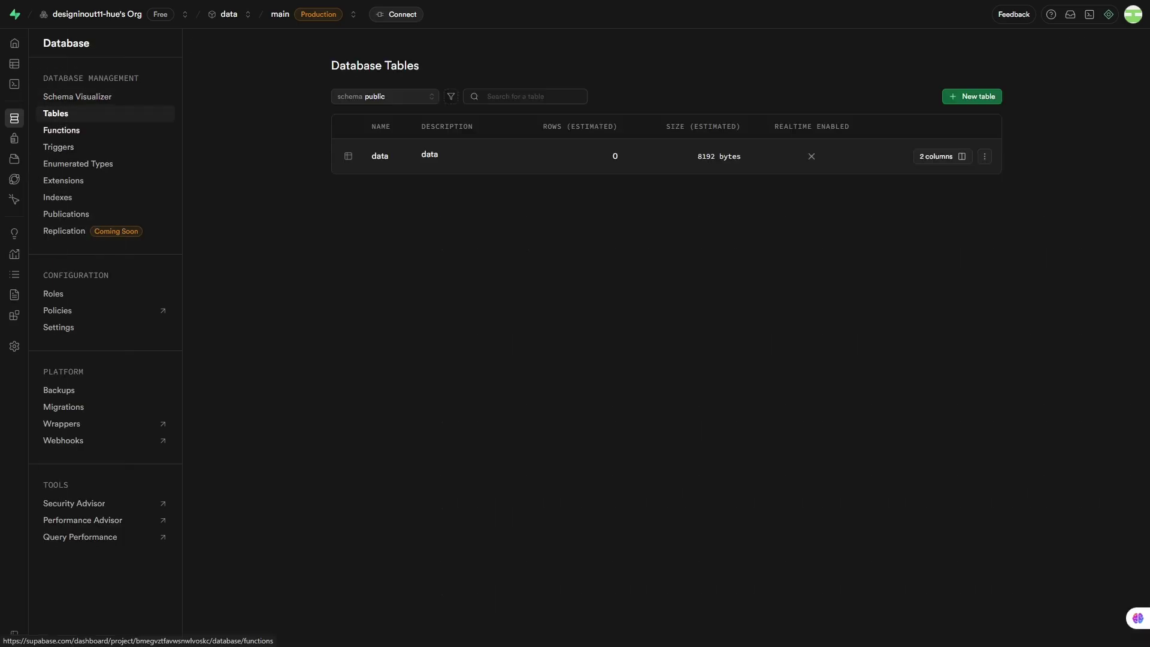
click(61, 131)
click(77, 163)
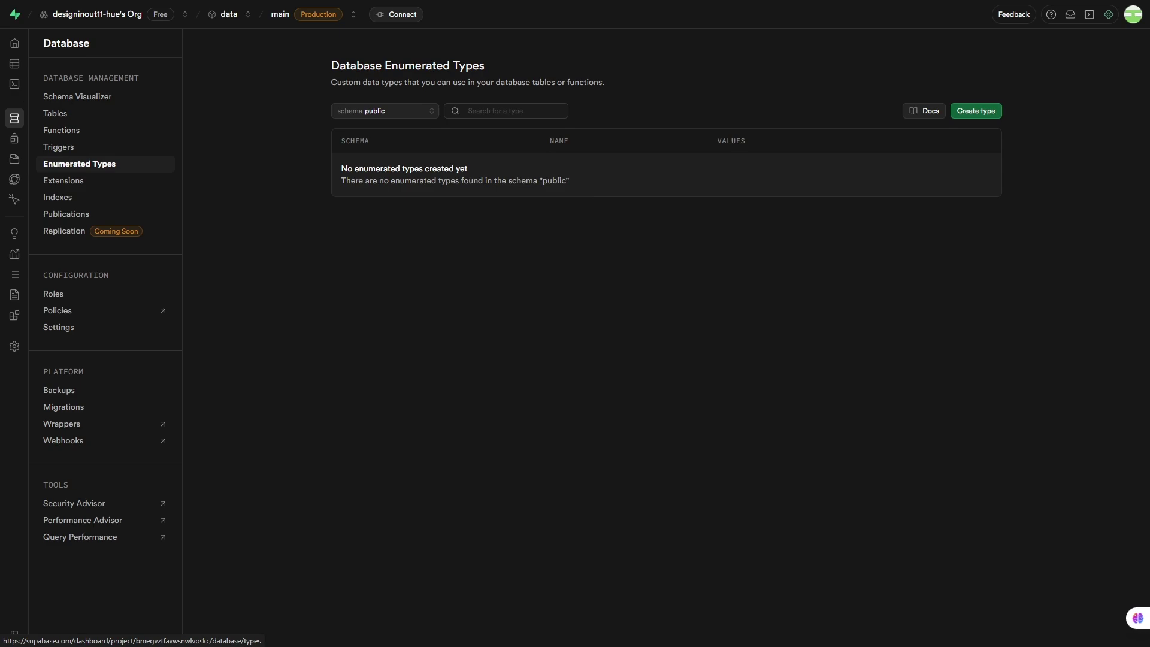
click(59, 390)
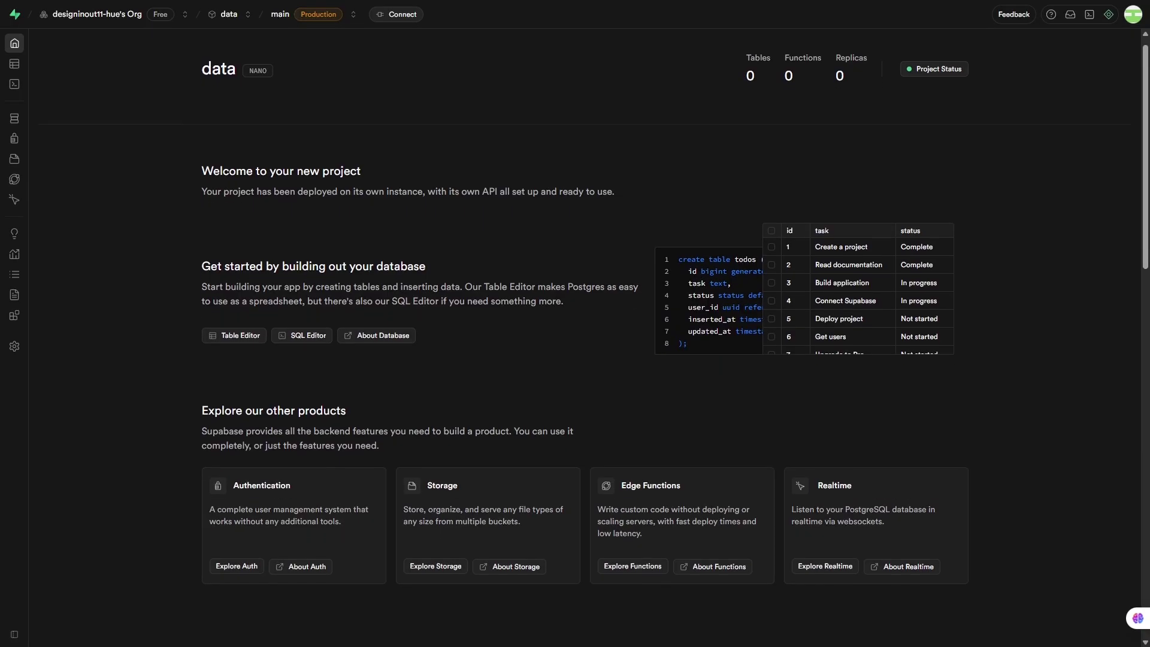
scroll(575, 360, down, 1)
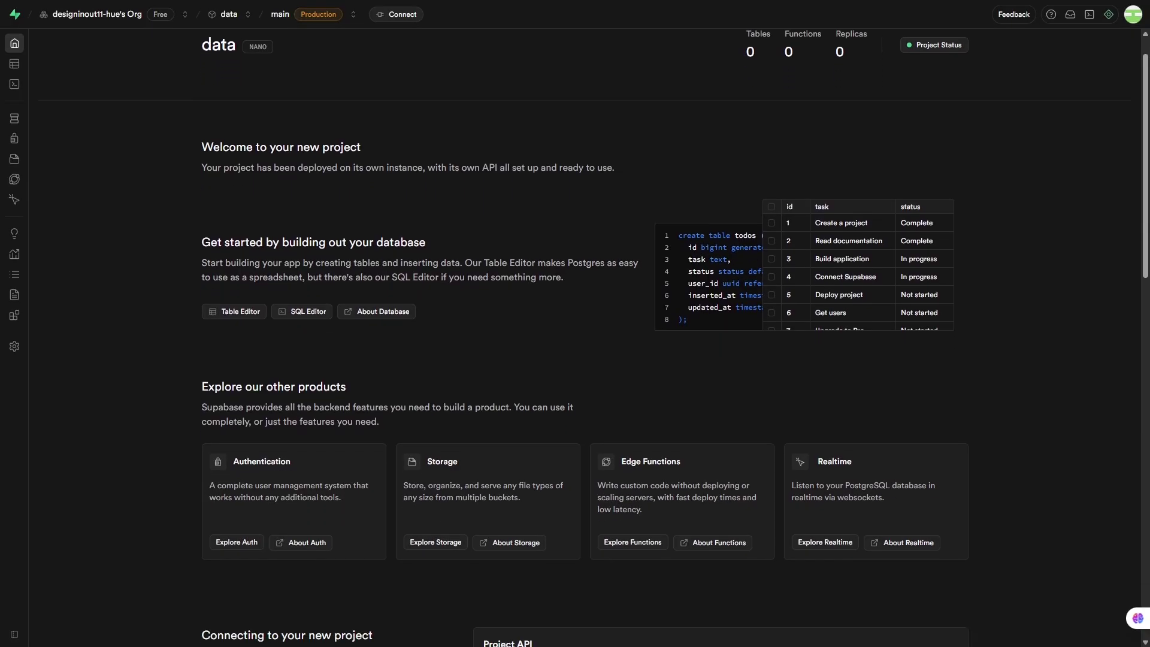
scroll(575, 359, down, 1)
scroll(574, 359, down, 1)
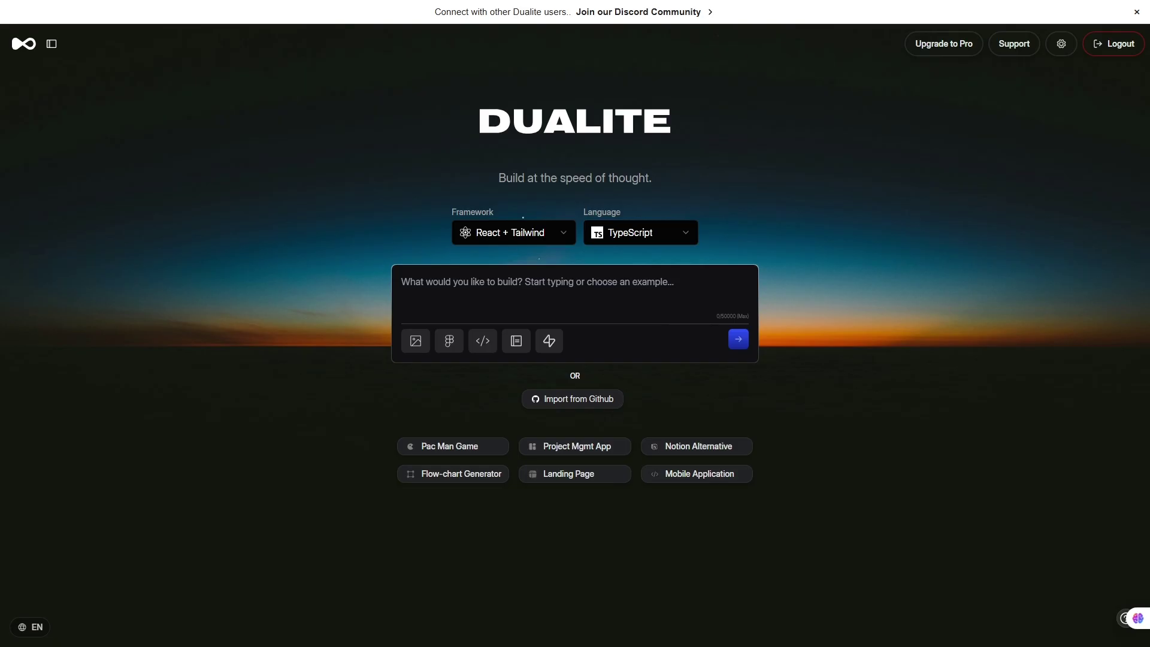
text(Build a website where users can enter a text prompt, generate an AI image using OpenAI's API, and download the result)
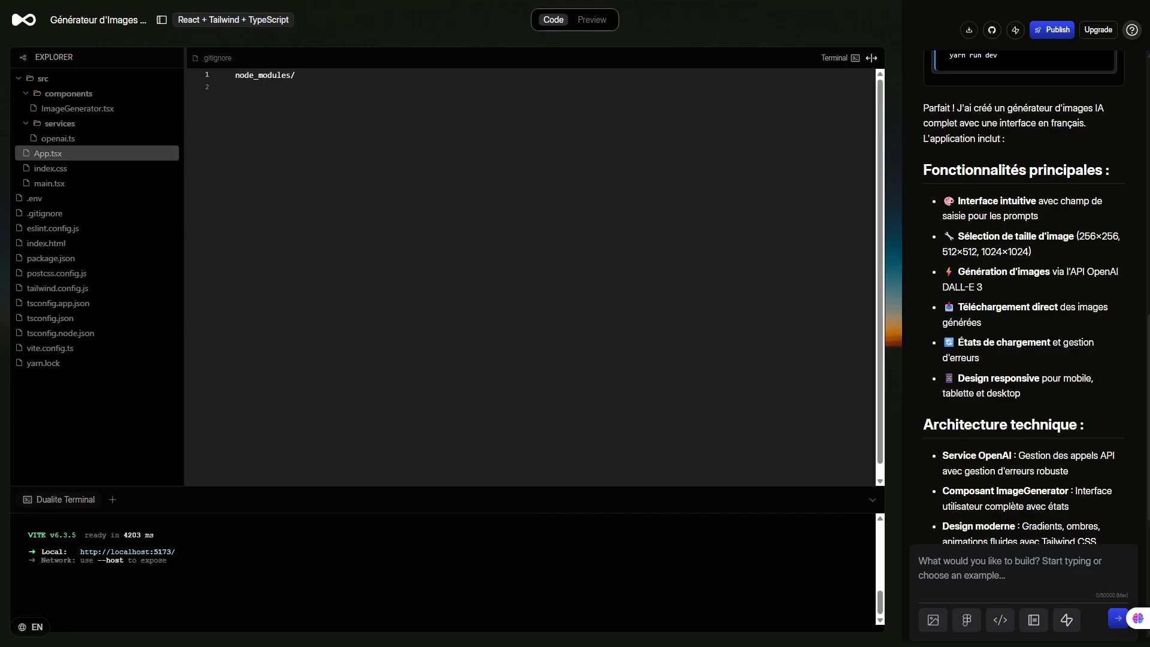
click(58, 139)
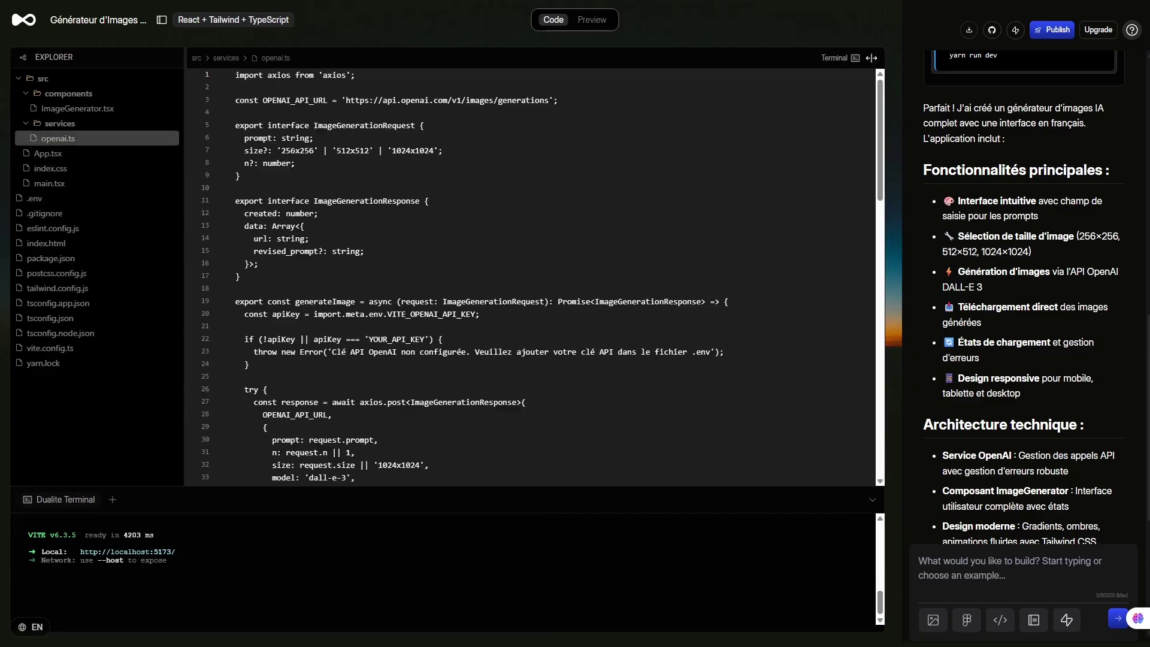
scroll(531, 270, down, 3)
scroll(530, 270, down, 3)
scroll(530, 271, down, 2)
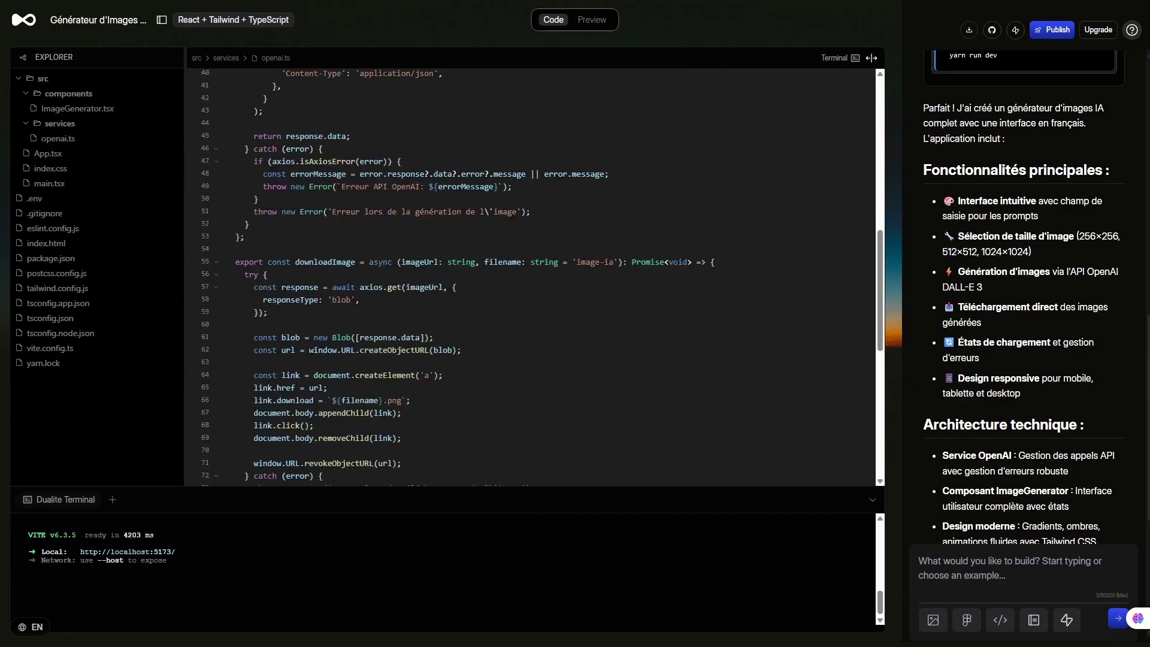
scroll(530, 269, down, 5)
scroll(530, 269, up, 2)
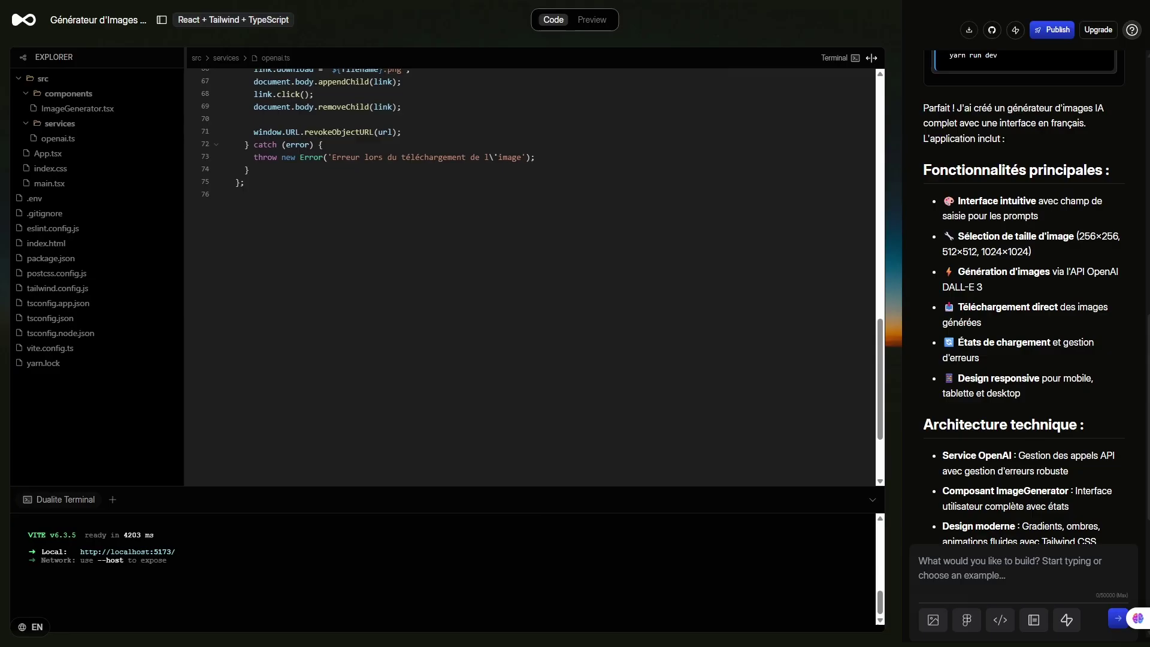
click(50, 168)
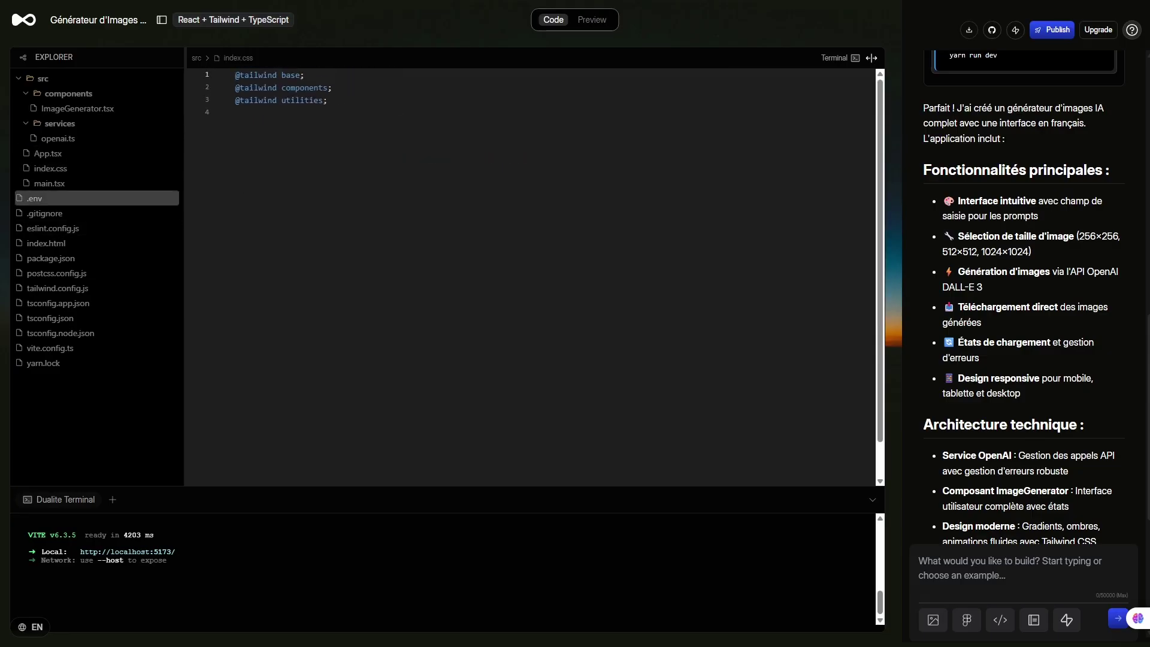
click(45, 214)
click(50, 182)
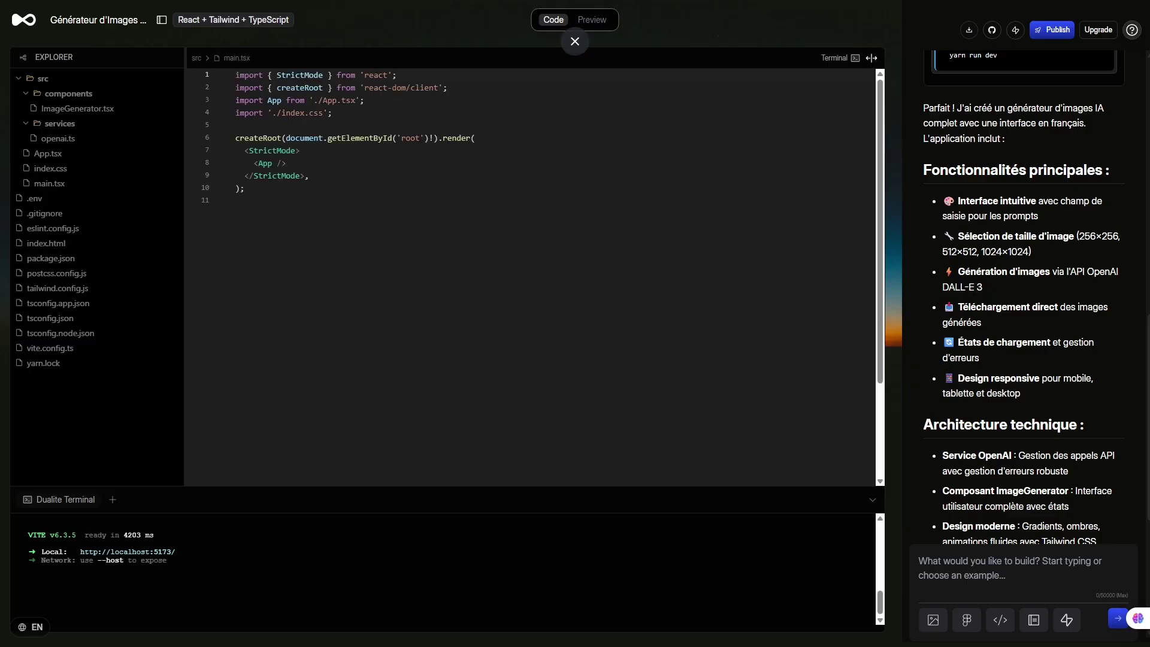
click(592, 19)
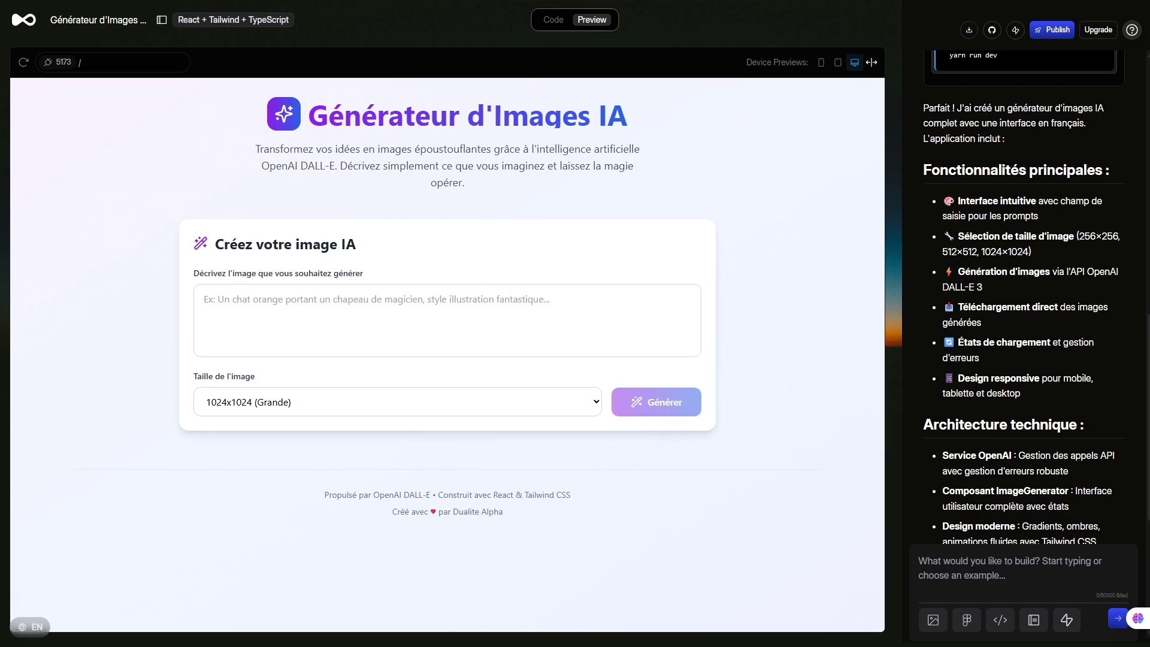
Step: Move focus to the image description field
key(Tab)
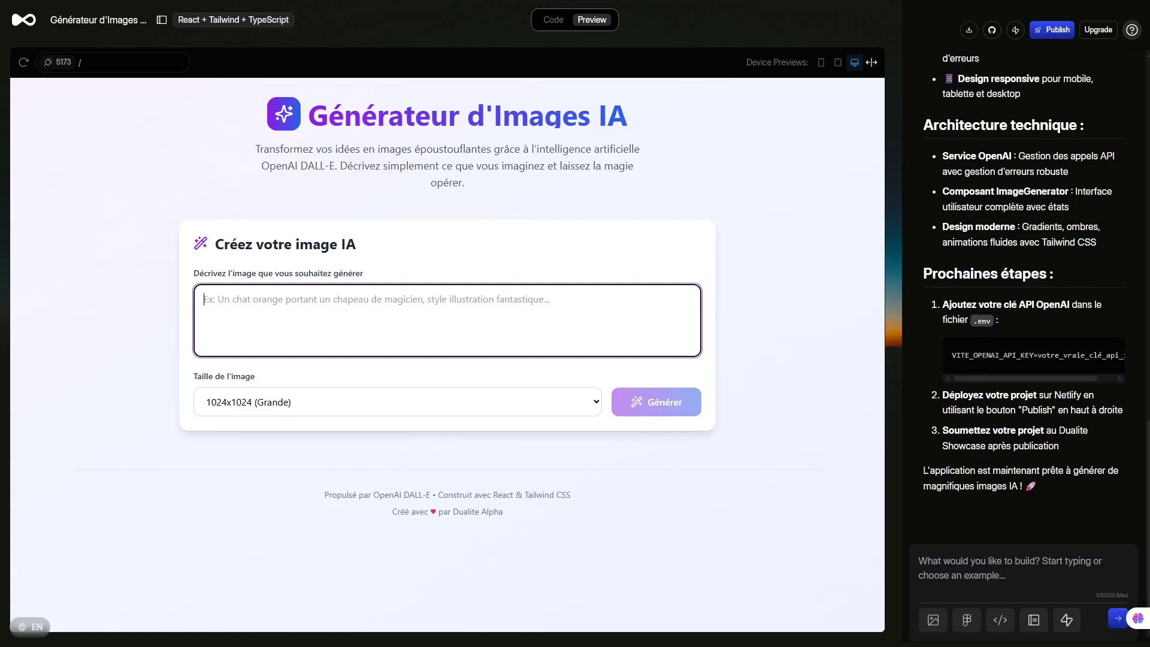
scroll(1024, 297, up, 3)
scroll(1024, 297, up, 4)
scroll(1025, 297, up, 4)
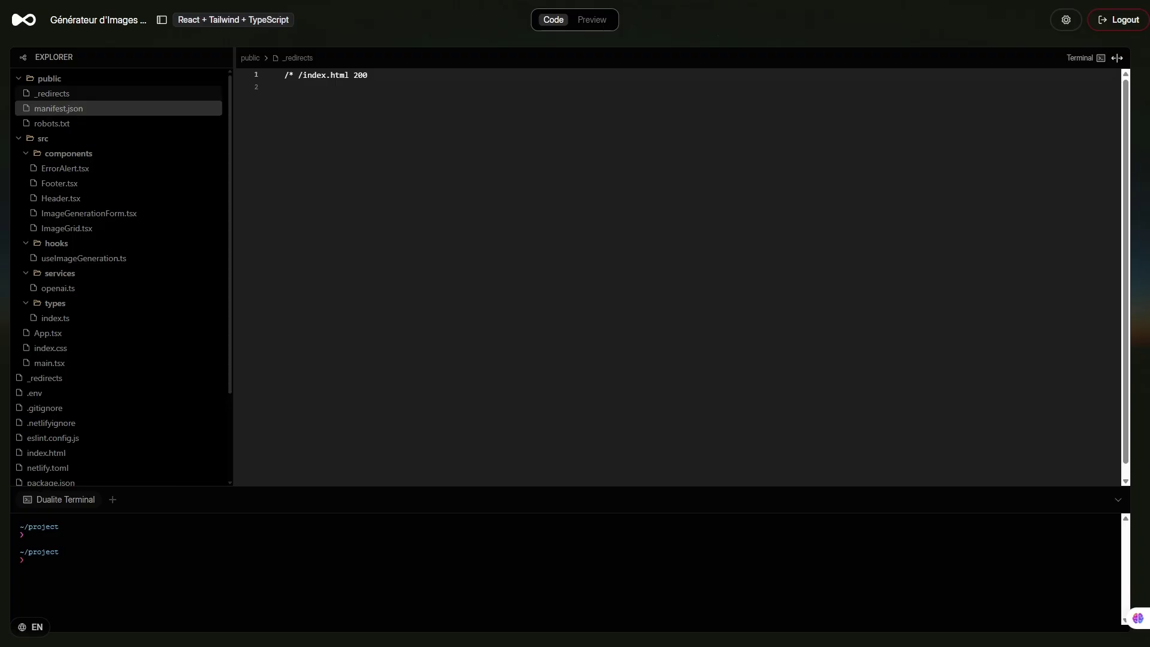
Step: View manifest.json, robots.txt, ErrorAlert.tsx and ImageGrid.tsx in the Explorer
click(58, 108)
click(52, 123)
click(68, 154)
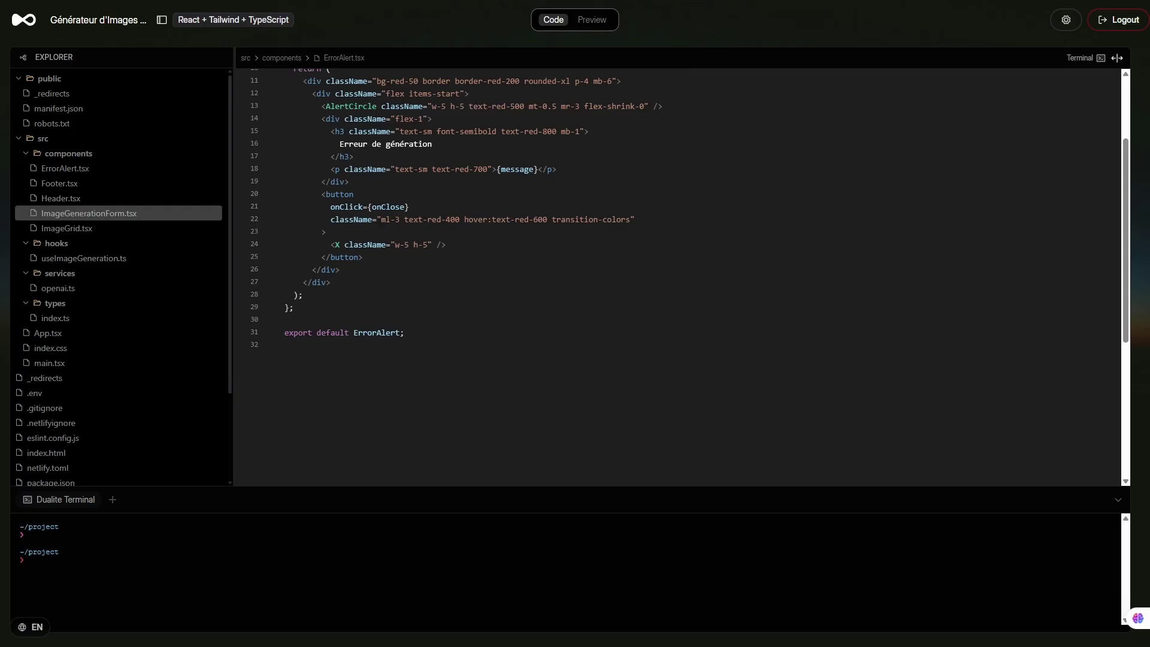
click(67, 228)
scroll(674, 270, down, 5)
scroll(674, 270, down, 5)
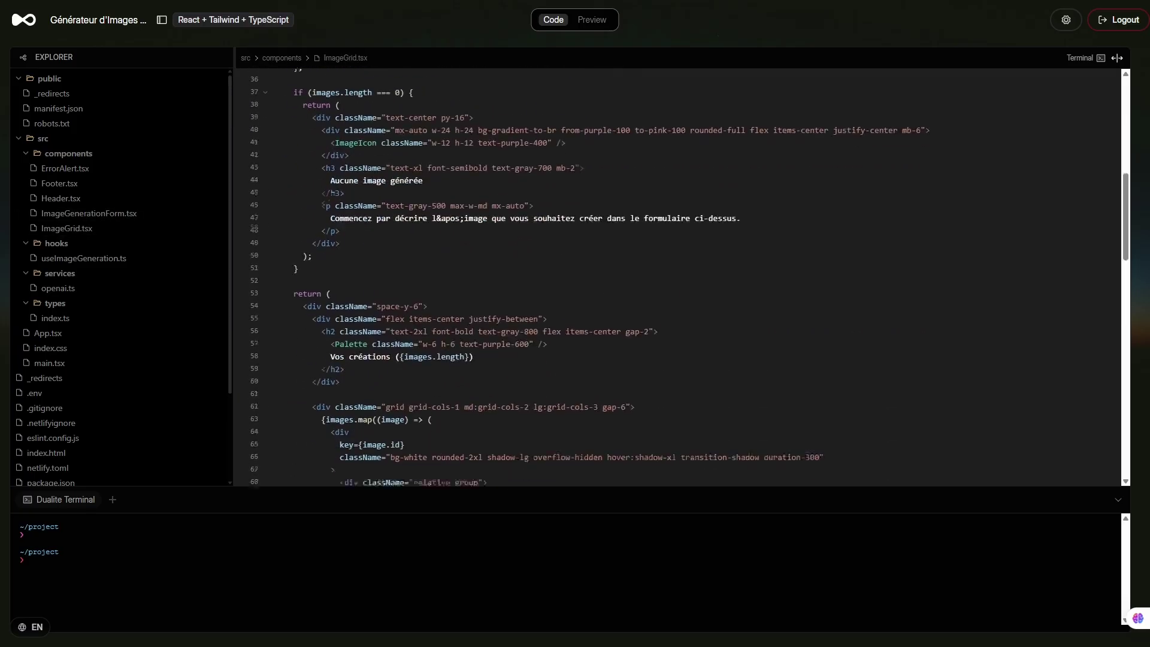
scroll(674, 269, down, 5)
scroll(674, 269, down, 5)
Step: Review openai.ts, the shared type definitions, App.tsx and the root _redirects file
click(57, 288)
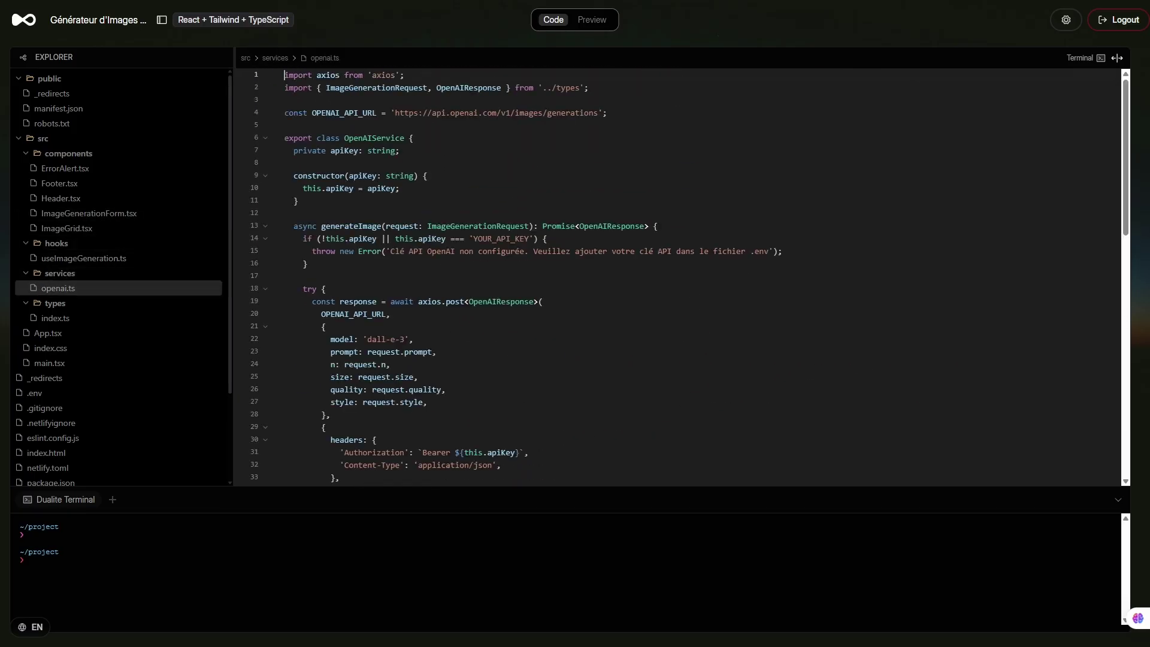
scroll(673, 269, down, 5)
scroll(674, 270, down, 5)
click(55, 317)
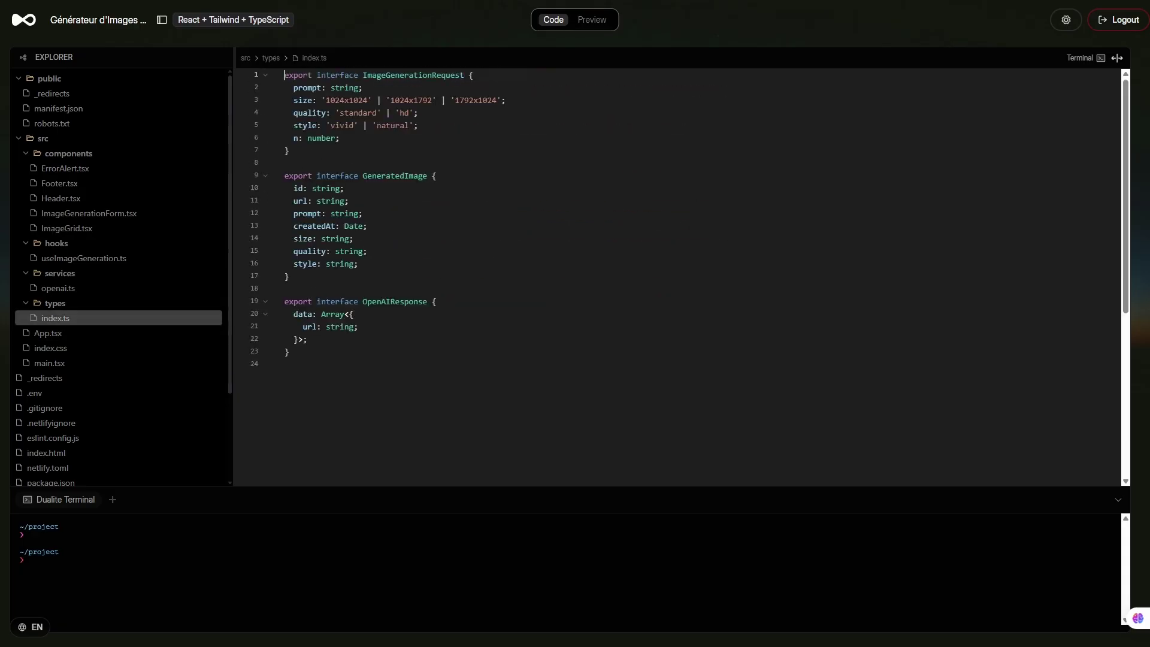
scroll(673, 269, down, 1)
click(48, 332)
scroll(674, 269, down, 5)
scroll(673, 270, down, 5)
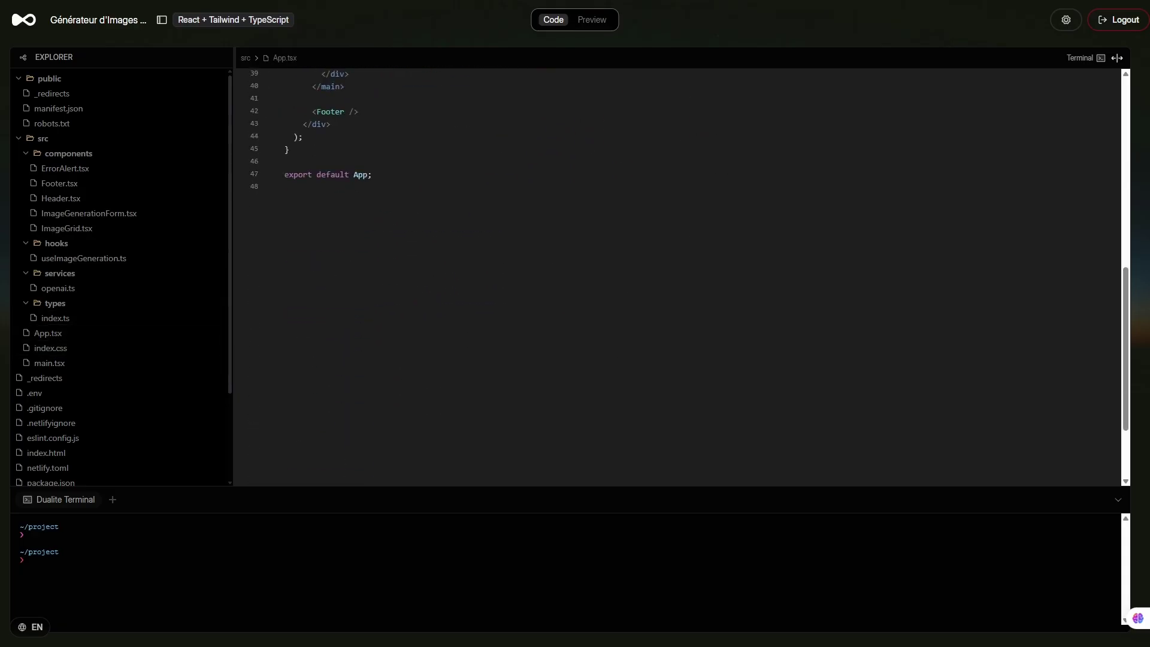
scroll(673, 270, up, 3)
scroll(674, 269, up, 10)
click(45, 378)
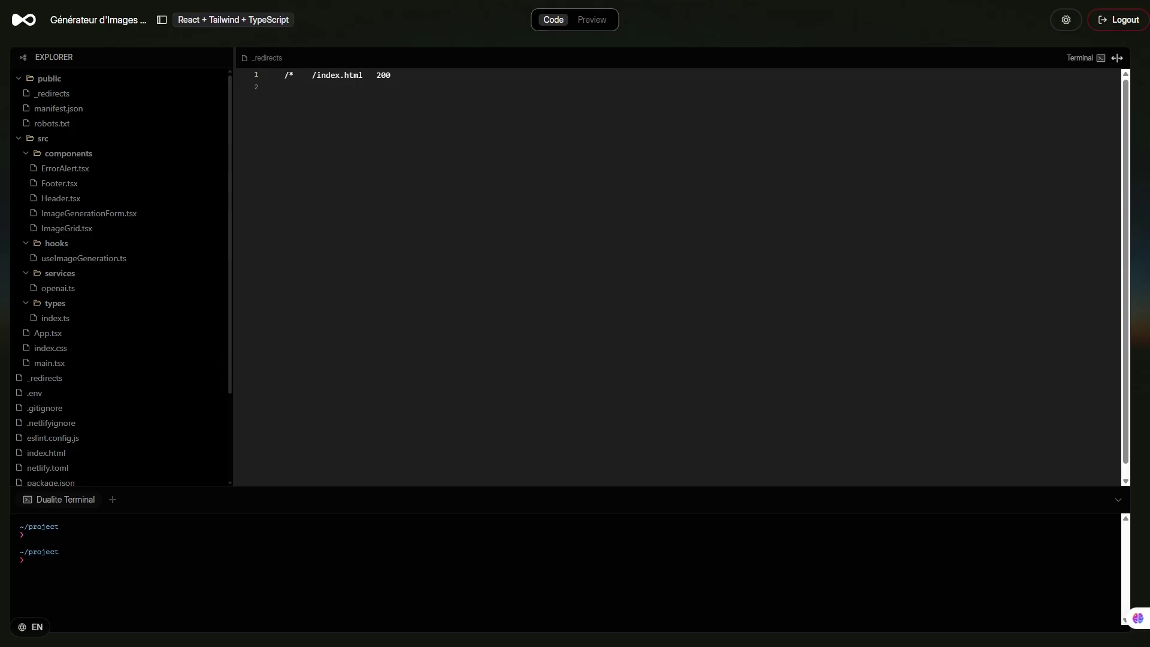
scroll(674, 270, down, 5)
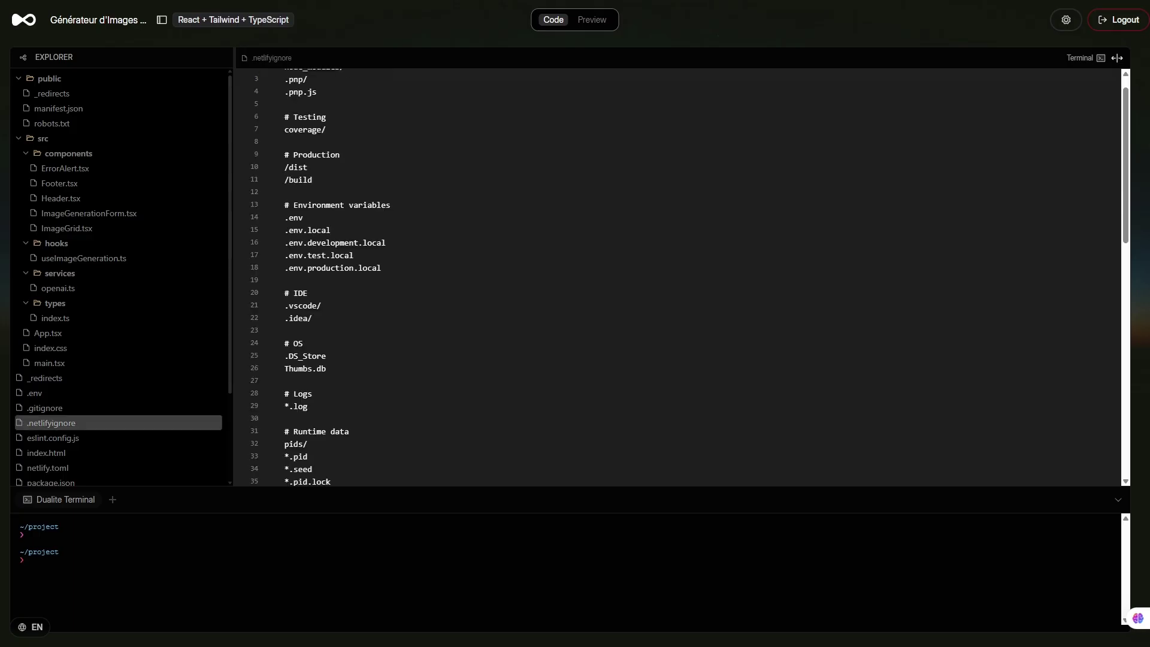
scroll(674, 269, down, 5)
scroll(674, 269, down, 5)
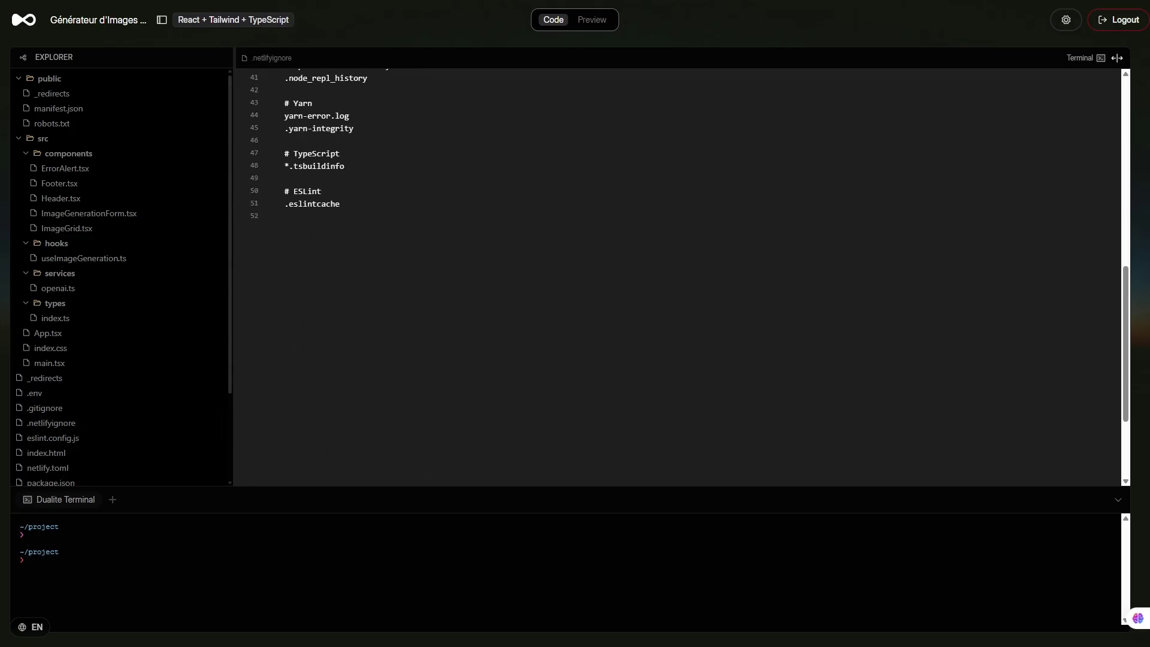
Step: View the project's index.html file
click(43, 453)
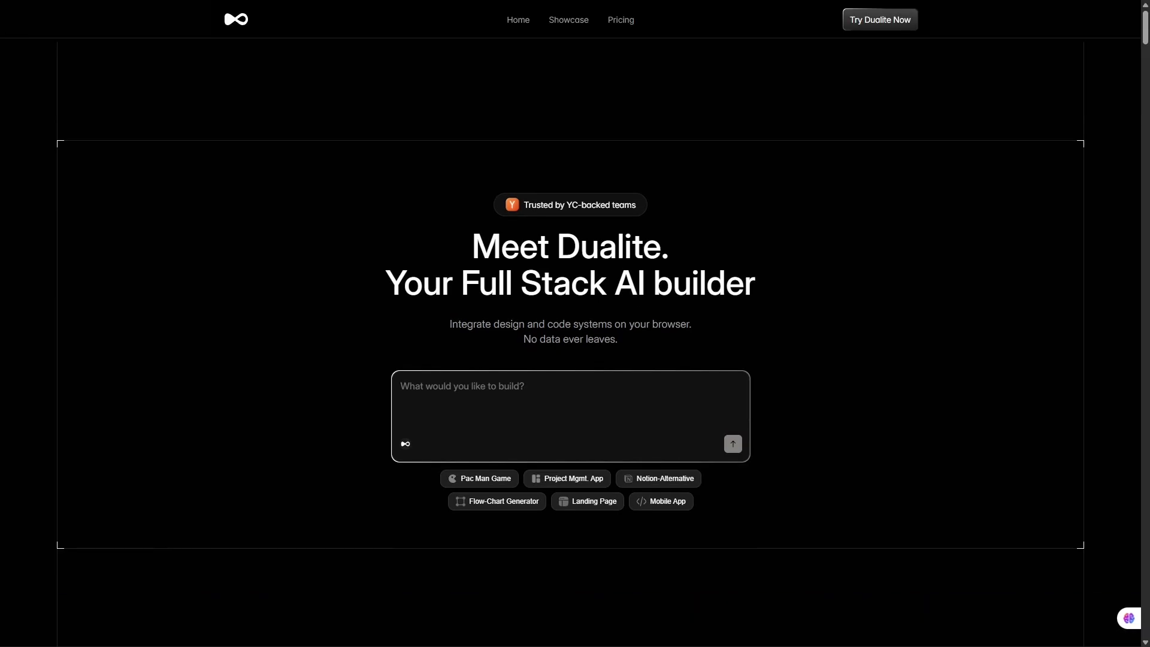
scroll(575, 360, down, 1)
scroll(575, 360, down, 1)
scroll(574, 359, down, 1)
scroll(575, 359, down, 1)
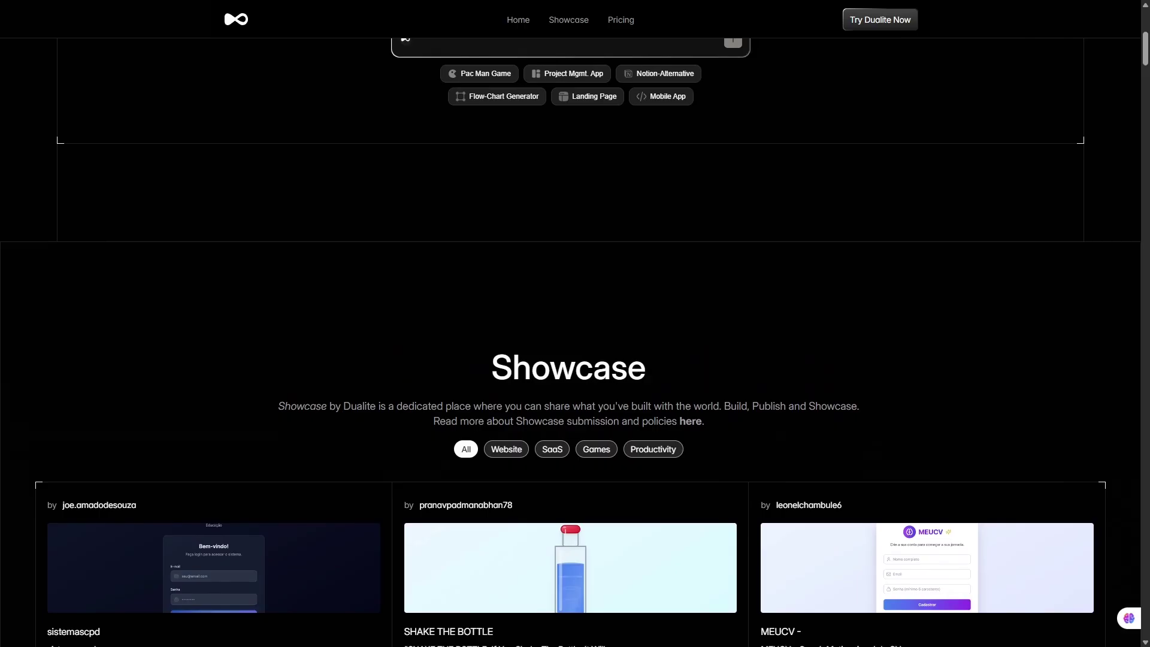
scroll(575, 359, down, 1)
scroll(574, 360, down, 1)
scroll(575, 360, down, 1)
scroll(576, 359, down, 1)
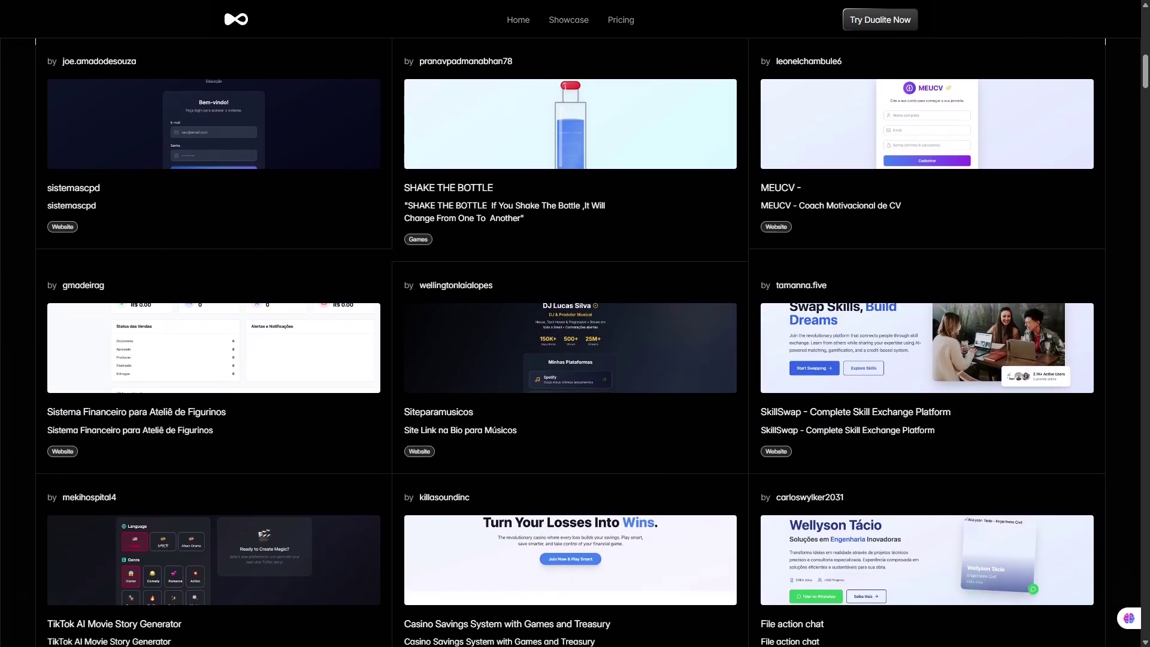
scroll(575, 360, down, 1)
scroll(574, 359, down, 1)
scroll(574, 360, down, 1)
scroll(575, 359, down, 1)
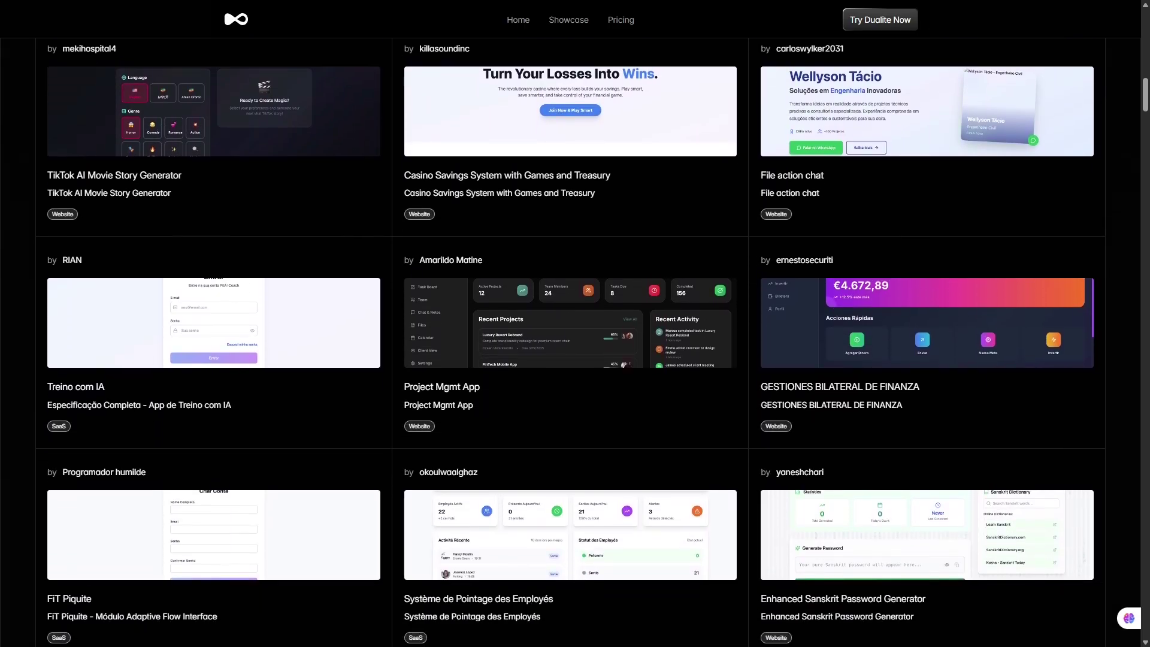
scroll(214, 488, down, 1)
scroll(214, 488, down, 1)
scroll(213, 488, down, 1)
scroll(212, 487, down, 1)
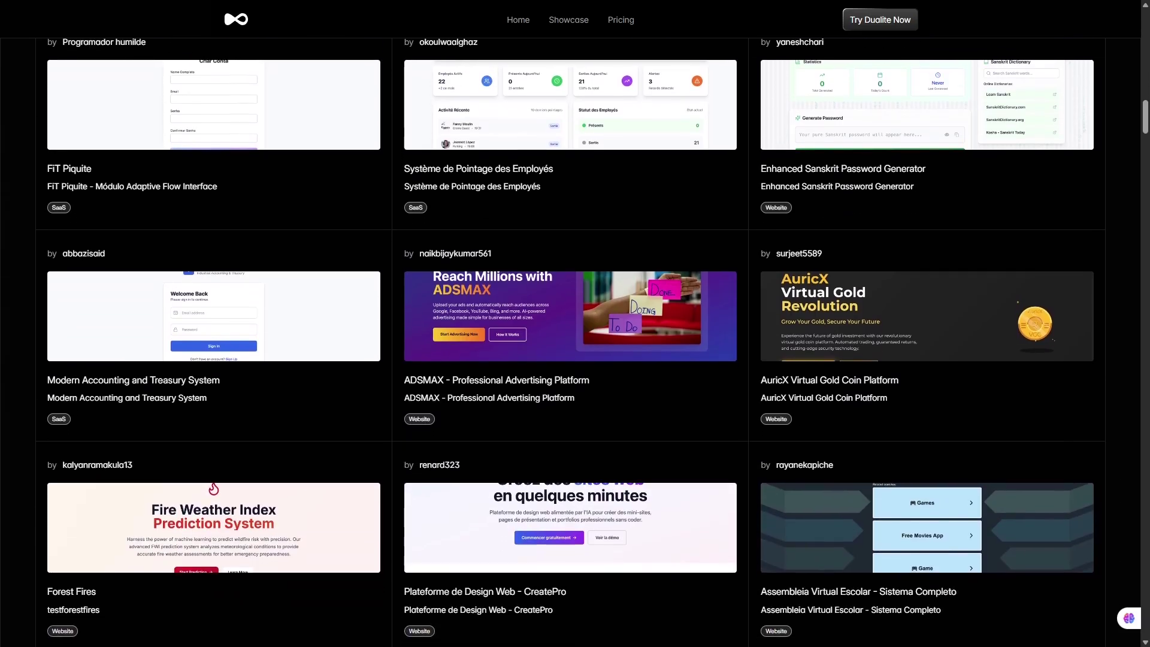
scroll(575, 359, down, 1)
scroll(575, 359, down, 1)
scroll(575, 359, down, 1)
scroll(575, 359, down, 1)
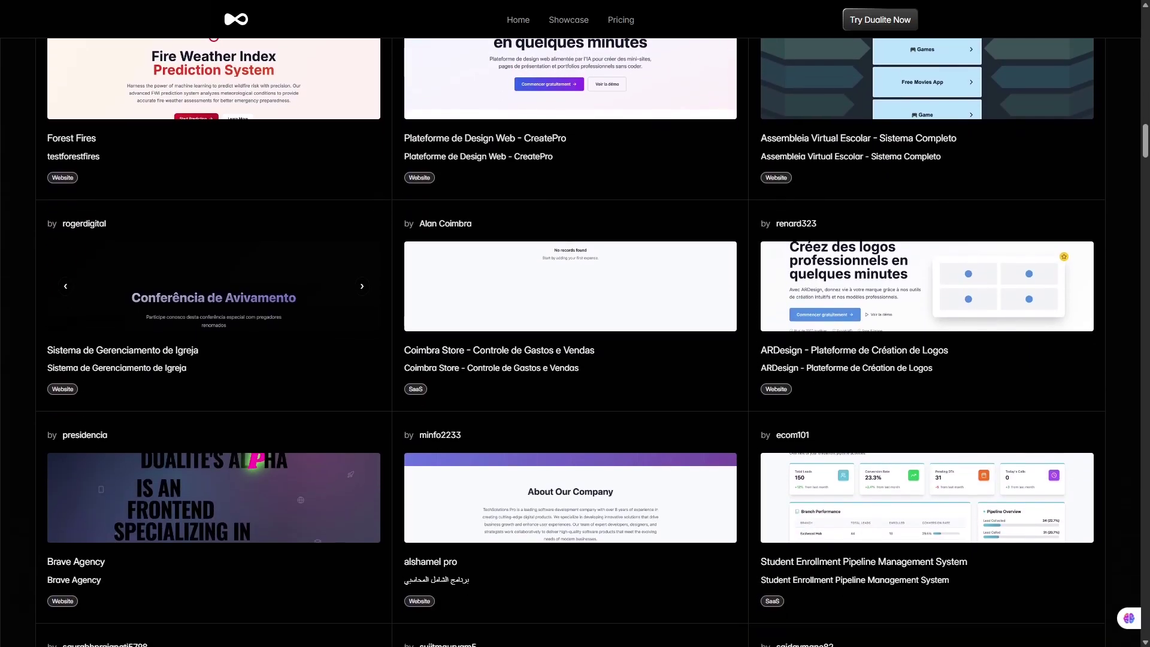
scroll(575, 359, down, 1)
scroll(576, 359, down, 1)
scroll(576, 359, down, 1)
scroll(575, 359, down, 1)
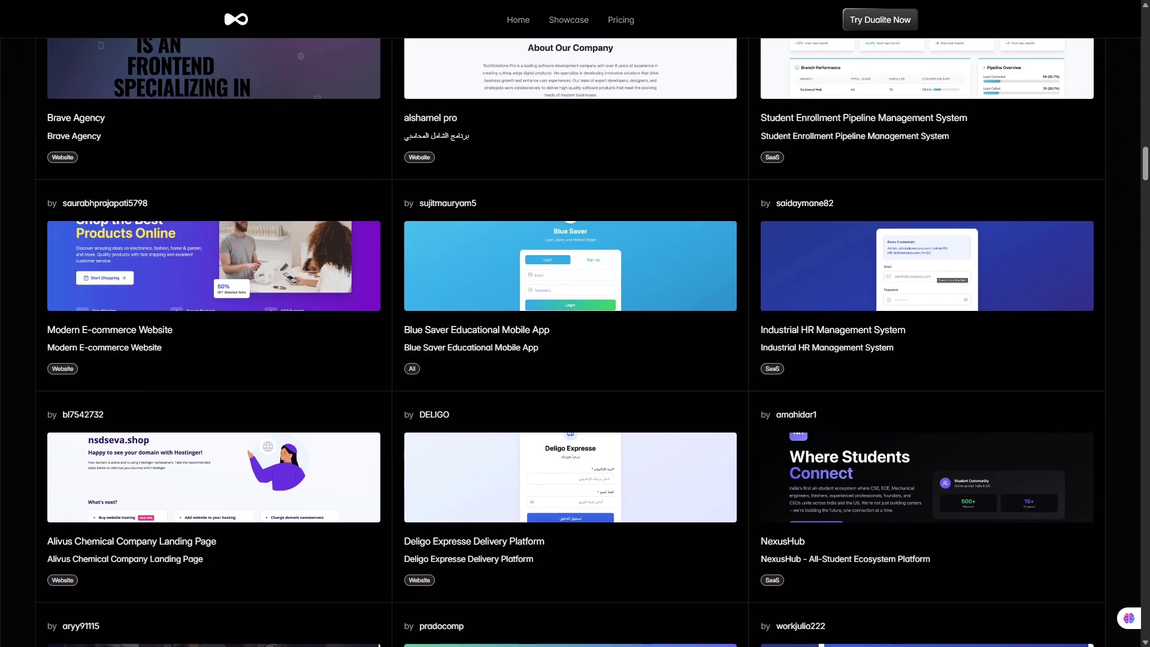
scroll(575, 360, down, 1)
scroll(575, 359, down, 1)
scroll(576, 359, down, 1)
scroll(575, 360, down, 1)
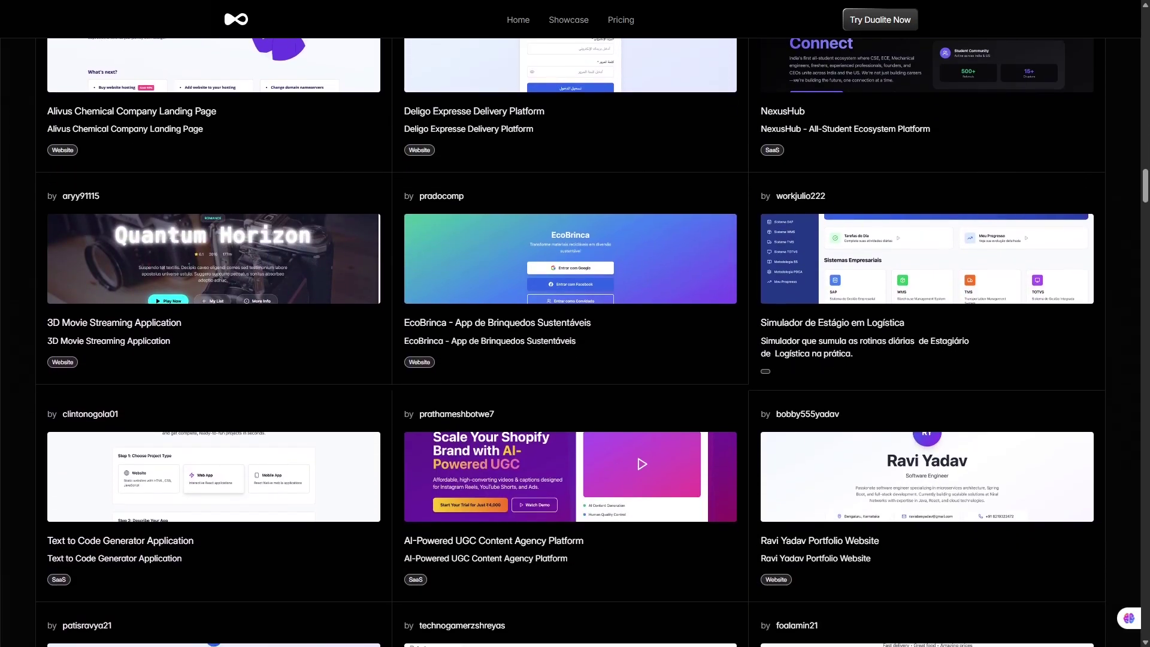
scroll(575, 359, down, 1)
scroll(575, 359, down, 1)
scroll(575, 359, down, 1)
scroll(575, 360, down, 1)
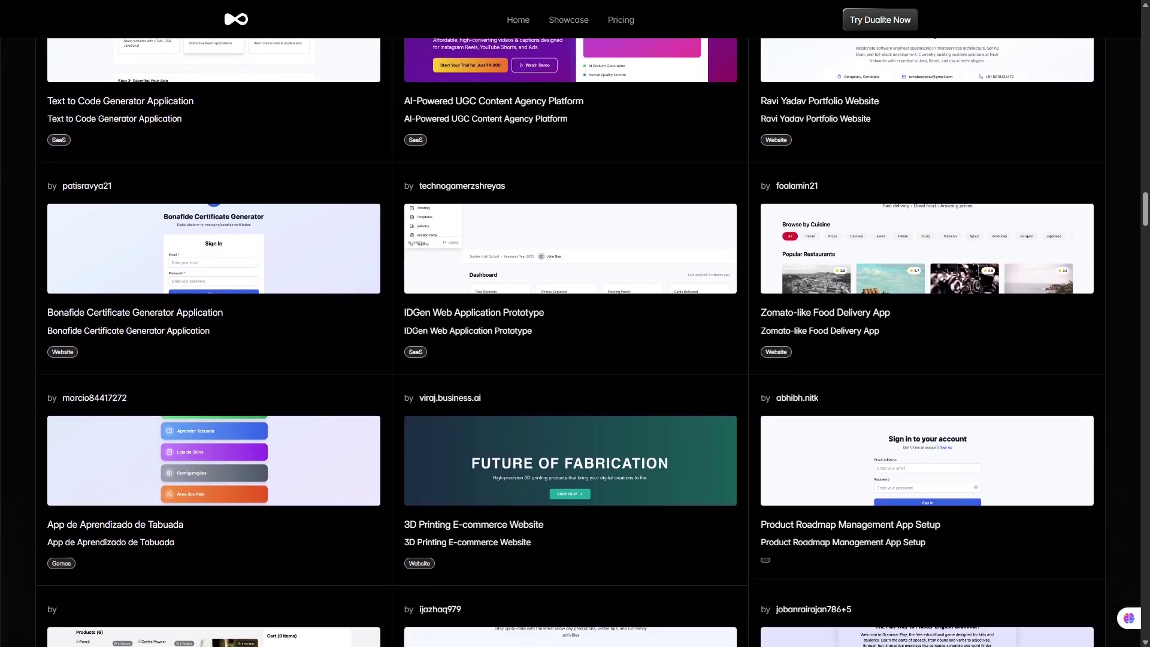
scroll(575, 360, down, 1)
scroll(576, 359, down, 1)
scroll(574, 359, down, 1)
scroll(575, 360, down, 1)
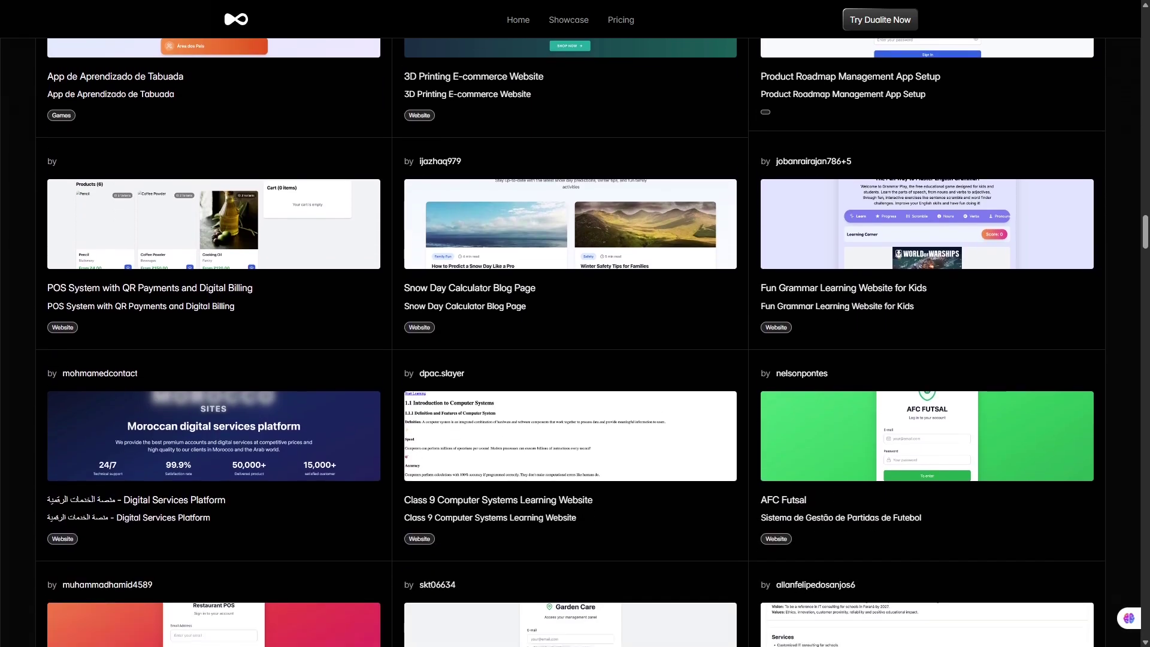
scroll(576, 360, down, 1)
scroll(575, 360, down, 1)
scroll(575, 359, down, 1)
scroll(575, 359, down, 1)
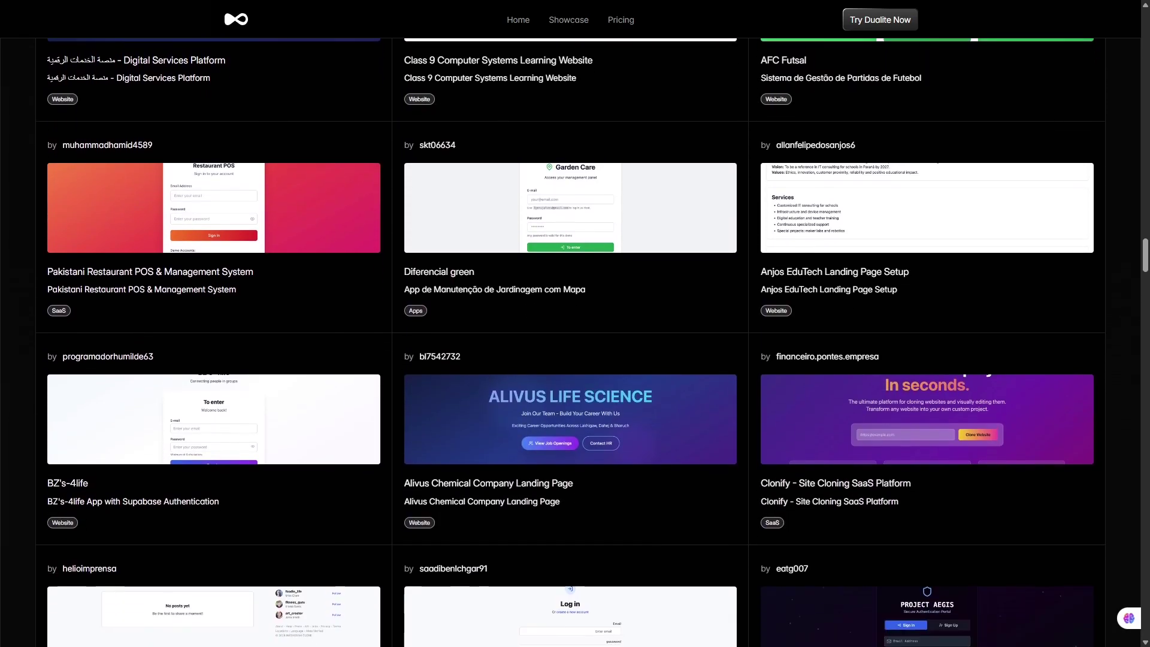
scroll(575, 359, down, 1)
scroll(576, 359, down, 1)
scroll(575, 359, down, 1)
scroll(575, 359, down, 1)
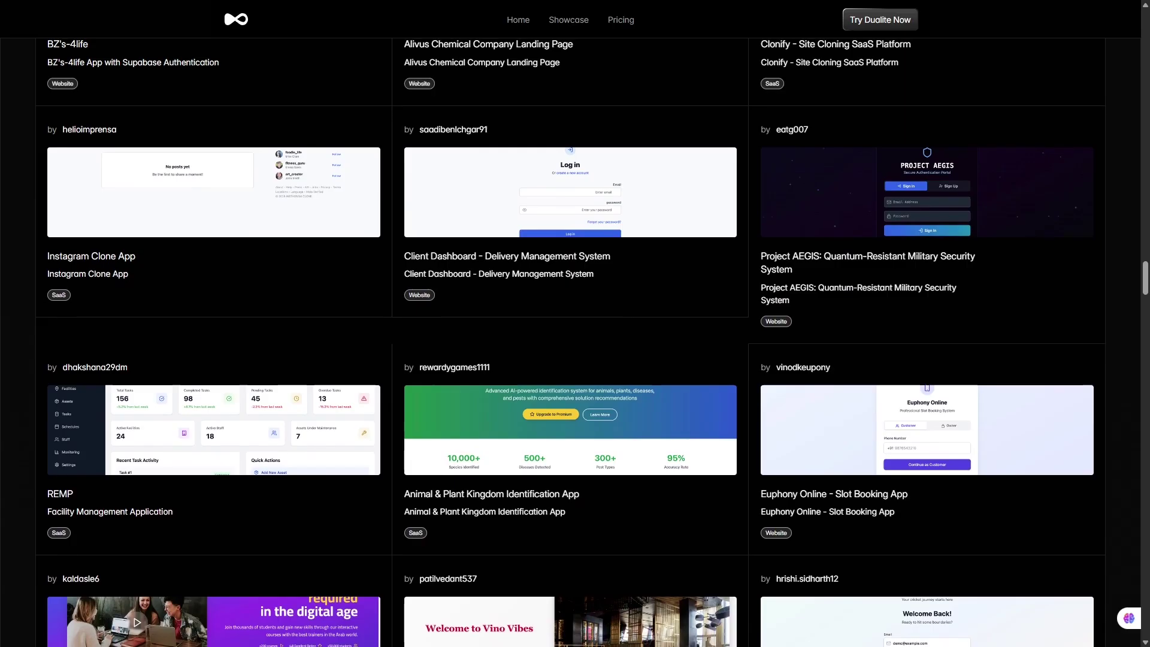
scroll(574, 359, down, 1)
scroll(575, 359, down, 1)
scroll(575, 359, down, 1)
scroll(576, 359, down, 1)
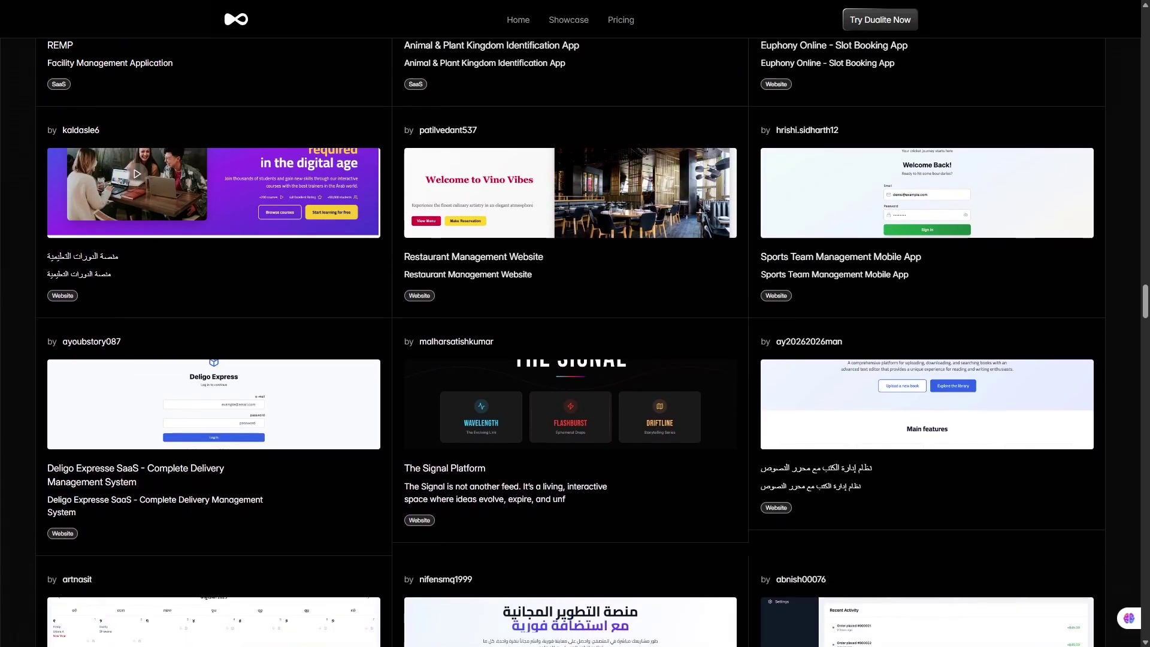
scroll(576, 359, down, 1)
scroll(575, 360, down, 1)
scroll(575, 360, down, 1)
scroll(575, 360, down, 1)
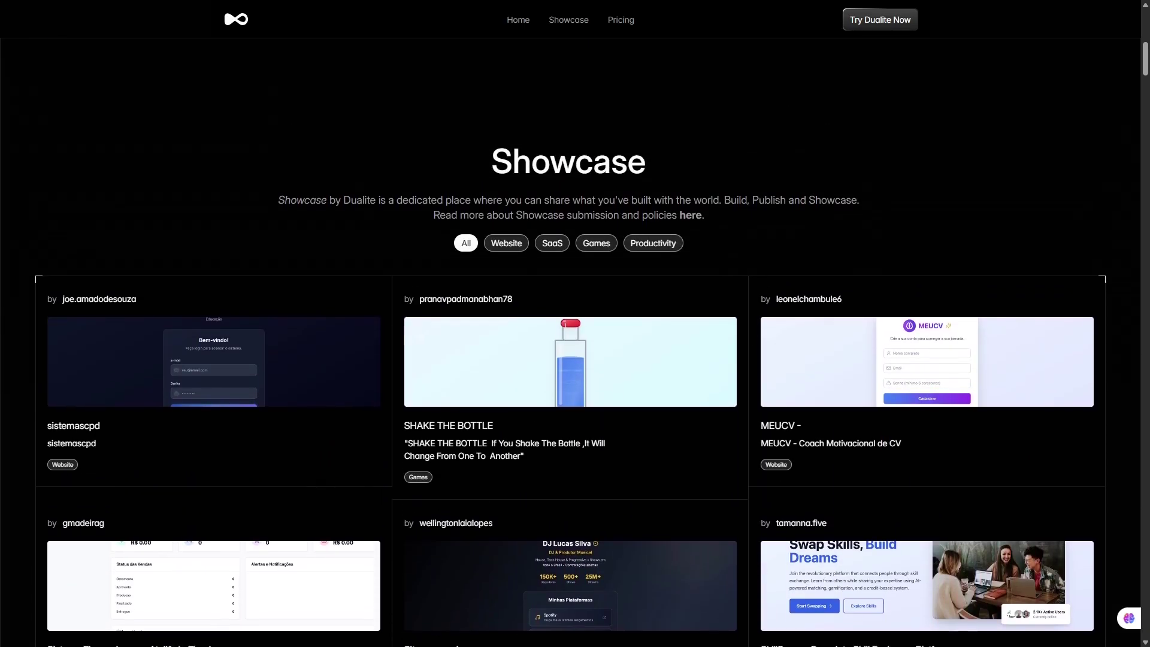
scroll(575, 323, up, 6)
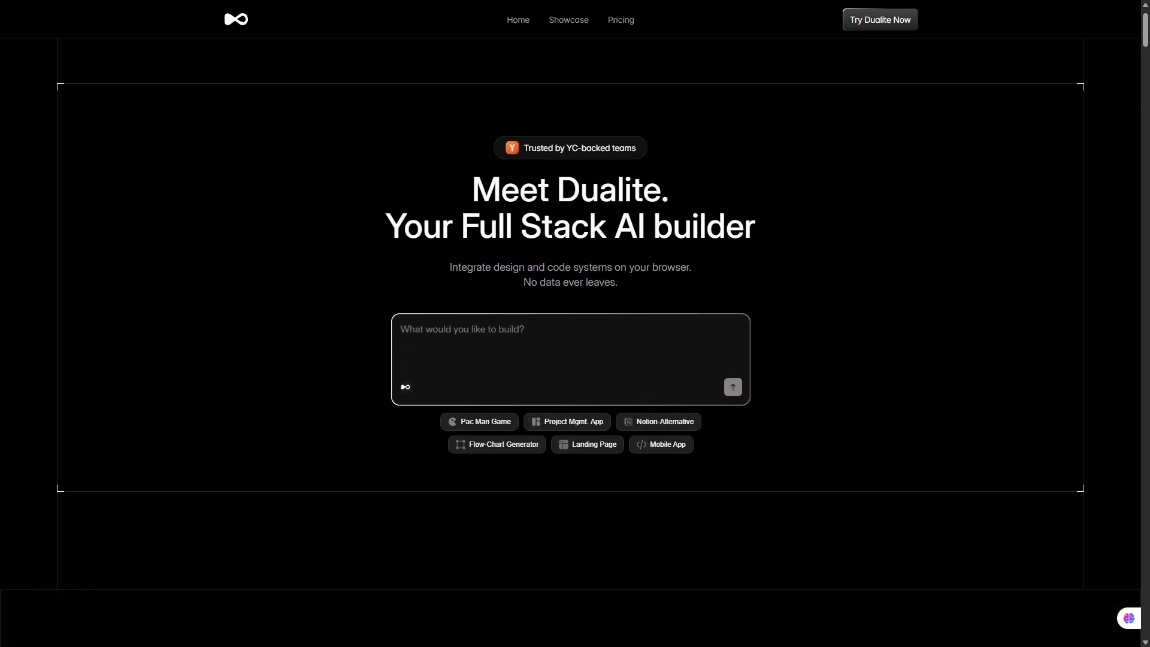